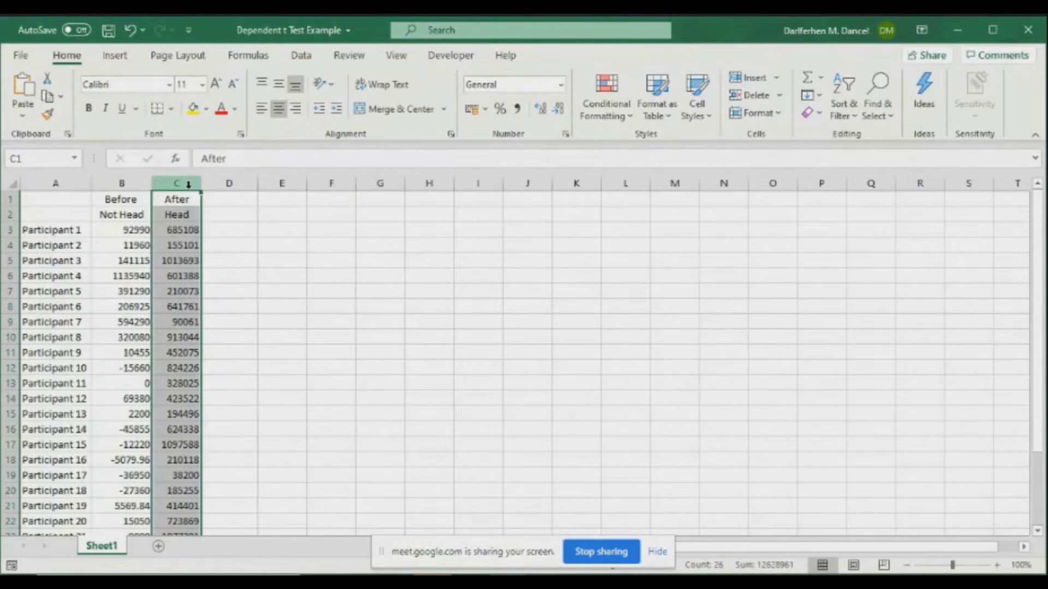
# Review the participants' Before (Not Head) and After (Head) values down to the last row of the data.
pyautogui.click(285, 262)
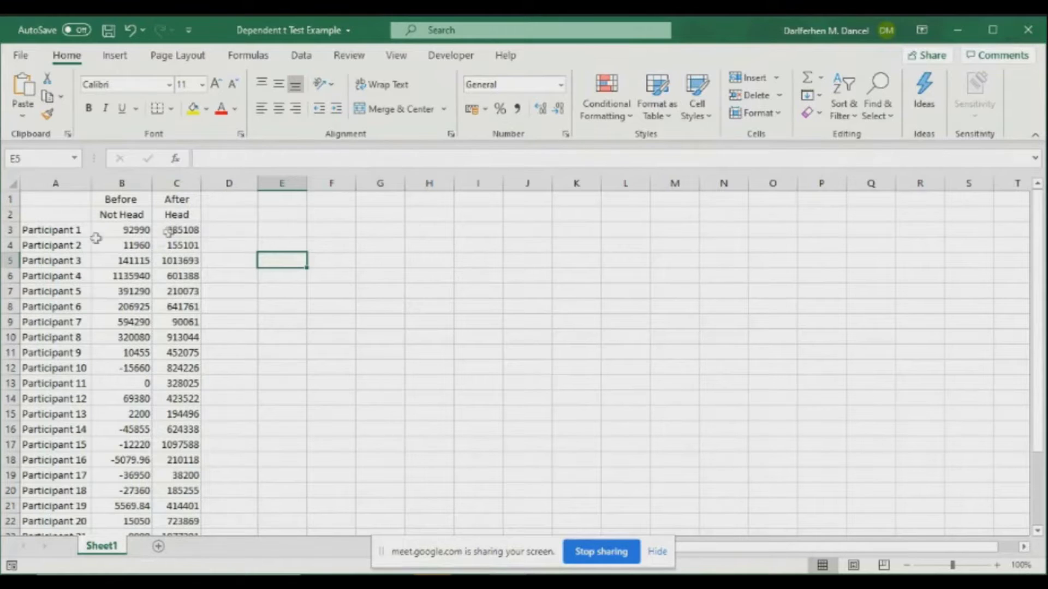
pyautogui.click(125, 231)
pyautogui.scroll(-1, 210, 300)
pyautogui.scroll(1, 235, 296)
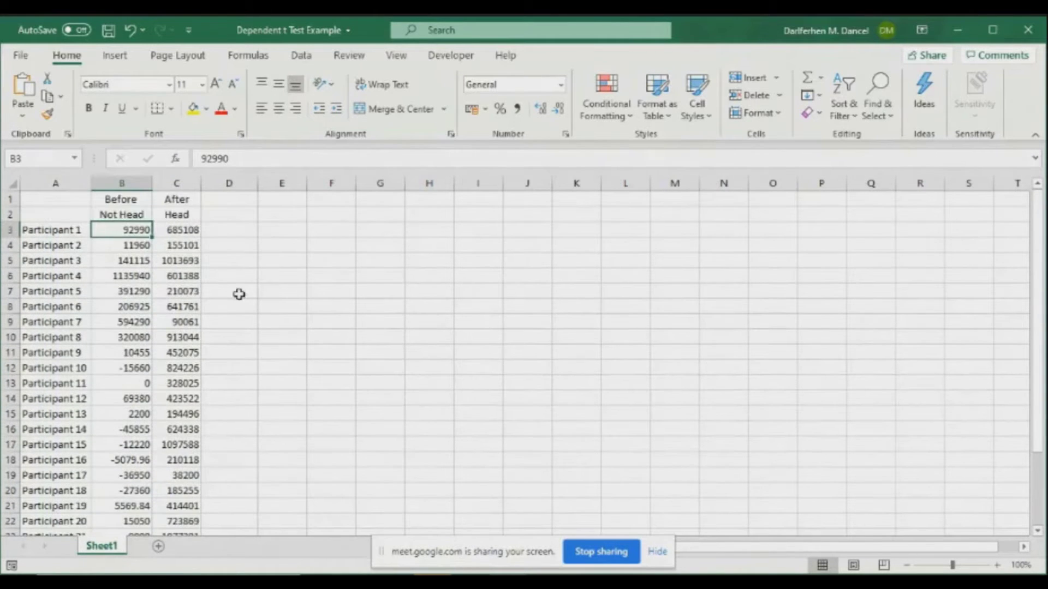
pyautogui.click(235, 290)
pyautogui.scroll(-1, 113, 253)
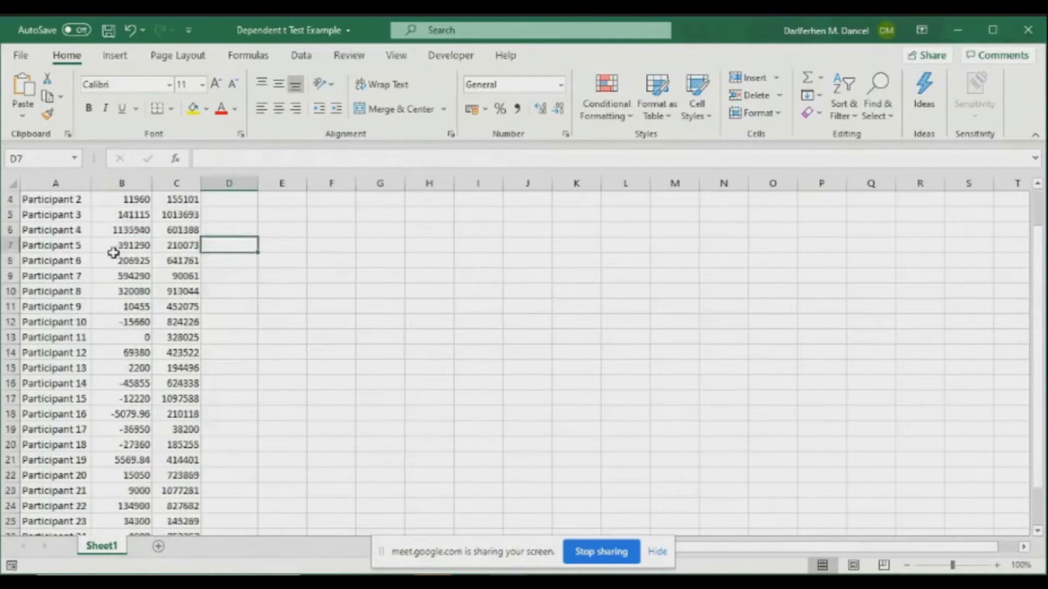
pyautogui.scroll(-1, 113, 252)
pyautogui.scroll(2, 127, 335)
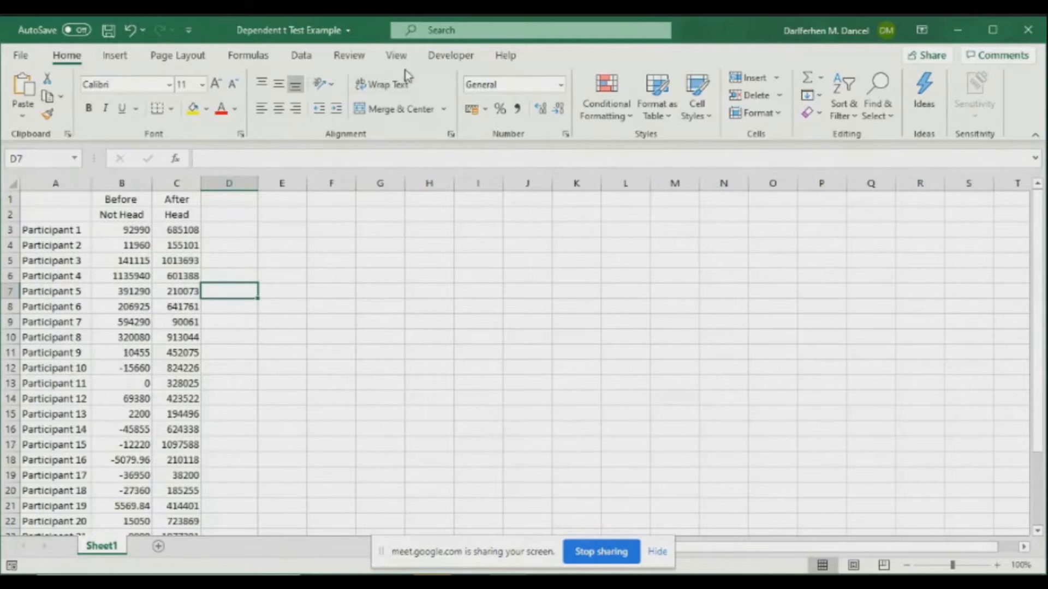
# Start the t-Test: Paired Two Sample for Means from the Data Analysis tools.
pyautogui.click(311, 58)
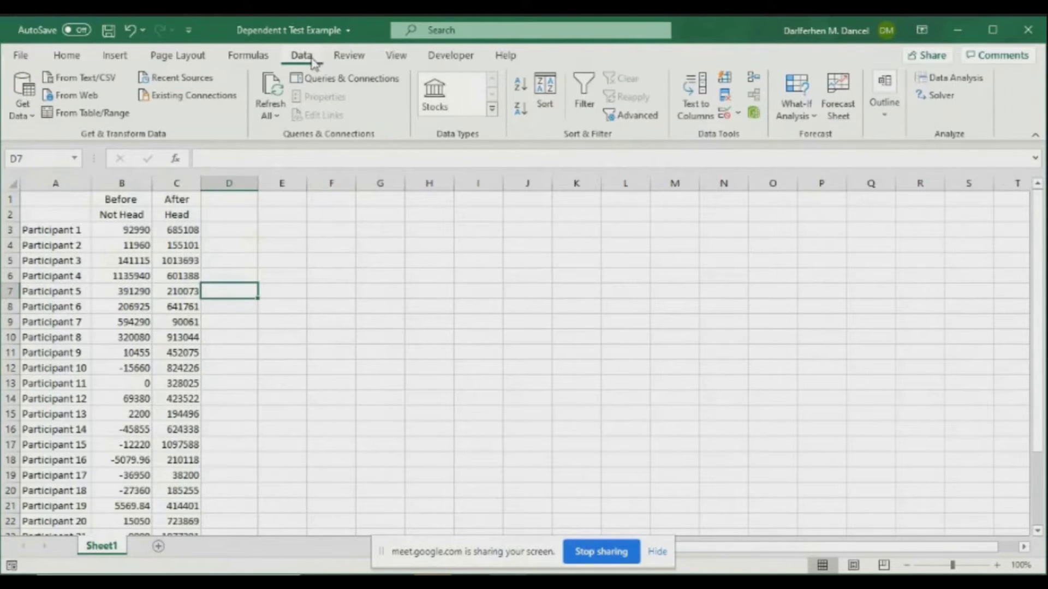
pyautogui.click(948, 81)
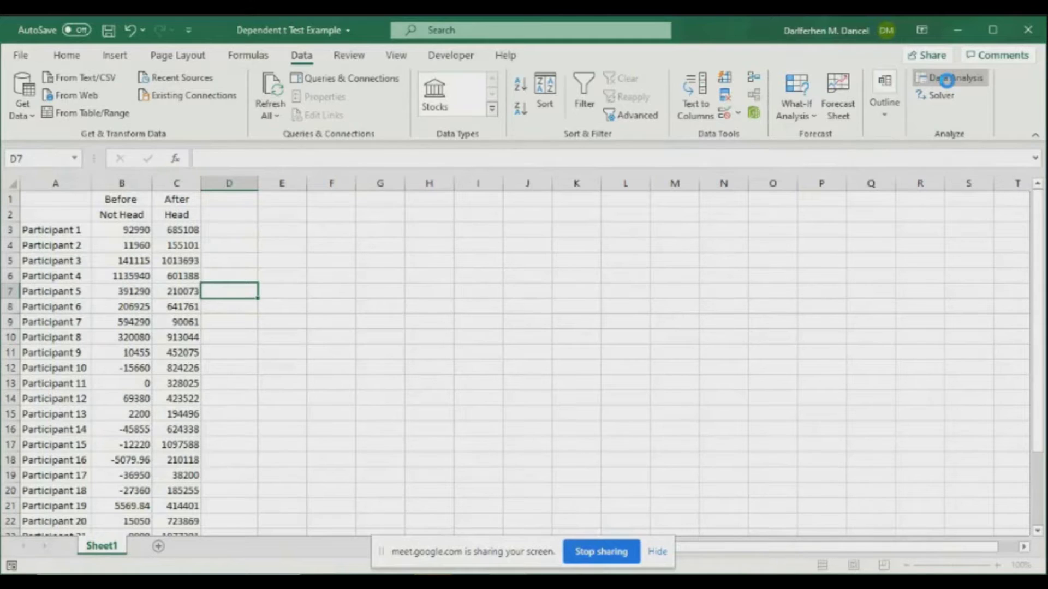
pyautogui.click(947, 80)
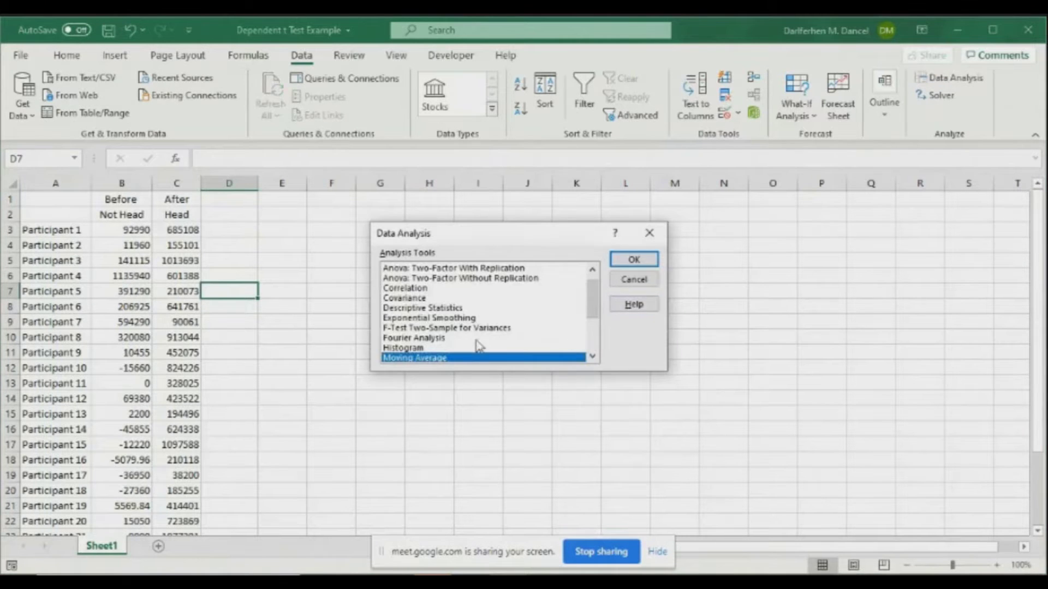
pyautogui.scroll(-2, 464, 348)
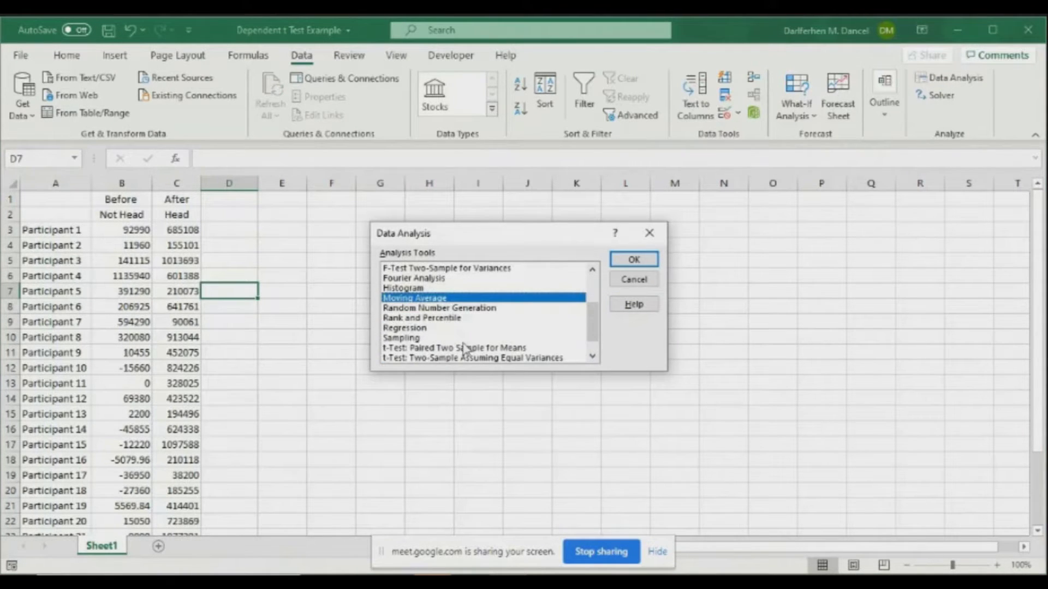
pyautogui.scroll(-1, 464, 348)
pyautogui.click(470, 329)
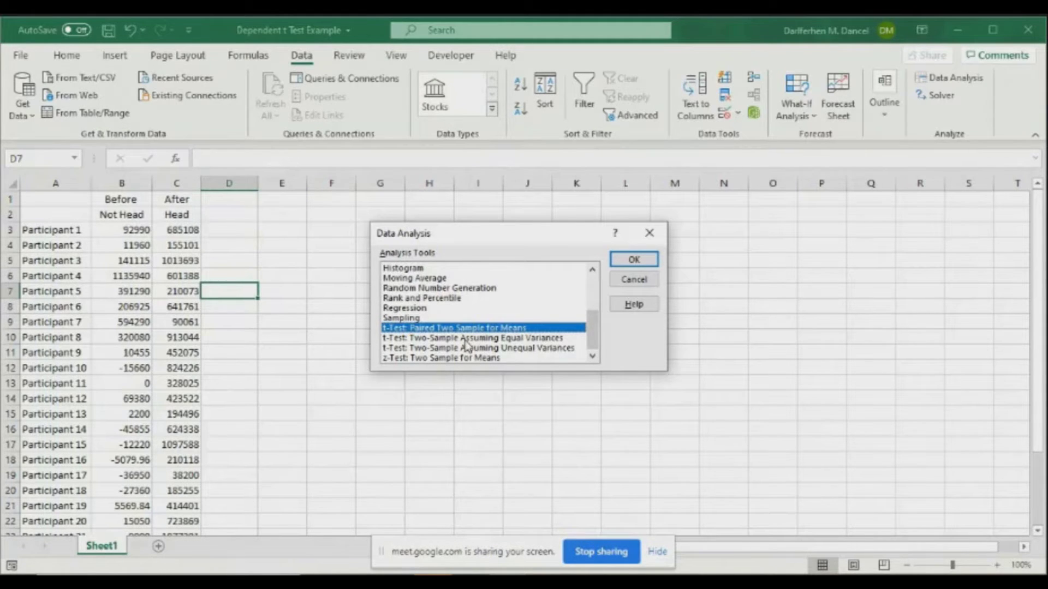
pyautogui.click(634, 260)
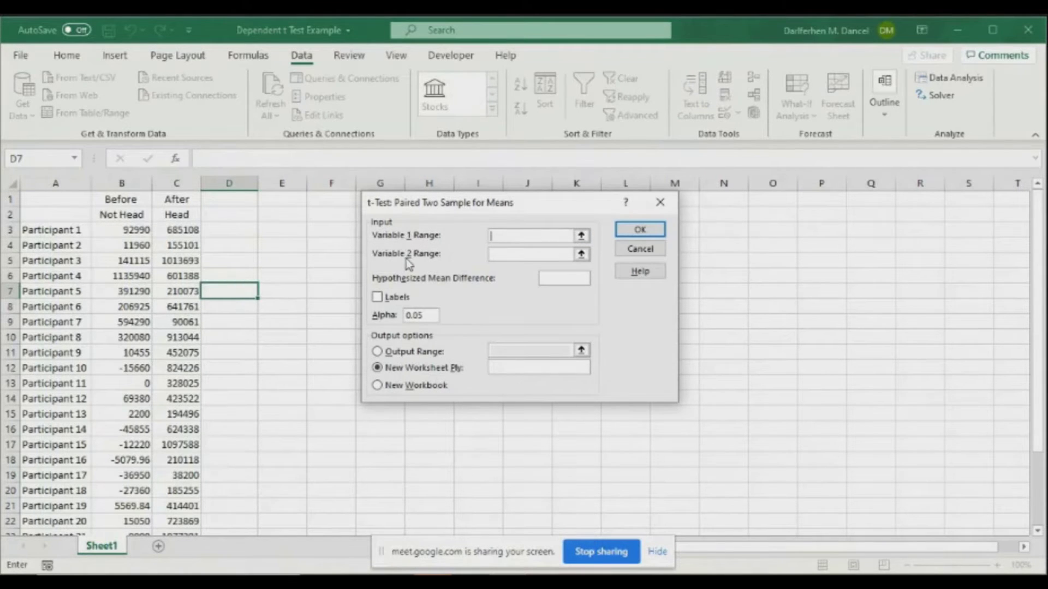
# Set the Variable 1 range to the Not Head column with its header, B2:B26.
pyautogui.click(582, 237)
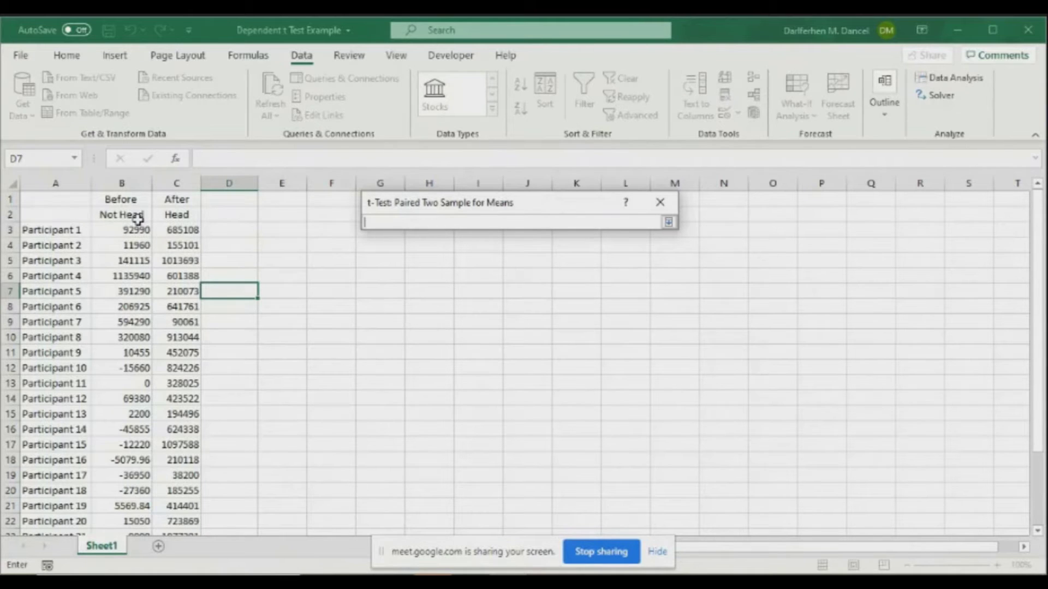
pyautogui.moveTo(137, 214); pyautogui.dragTo(131, 513)
pyautogui.scroll(2, 145, 310)
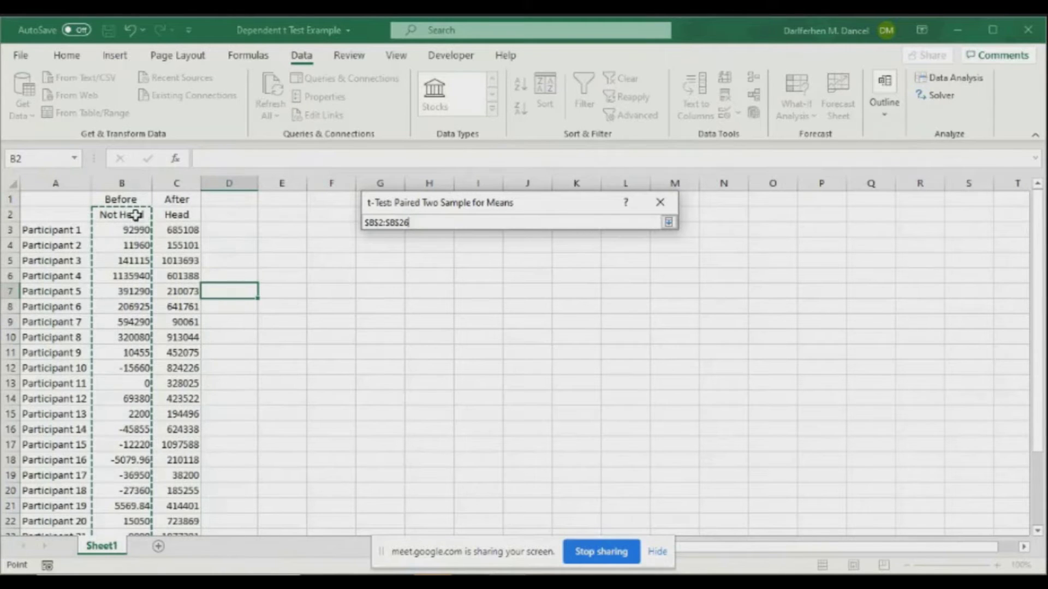
pyautogui.scroll(-2, 136, 219)
pyautogui.scroll(2, 136, 218)
pyautogui.click(668, 222)
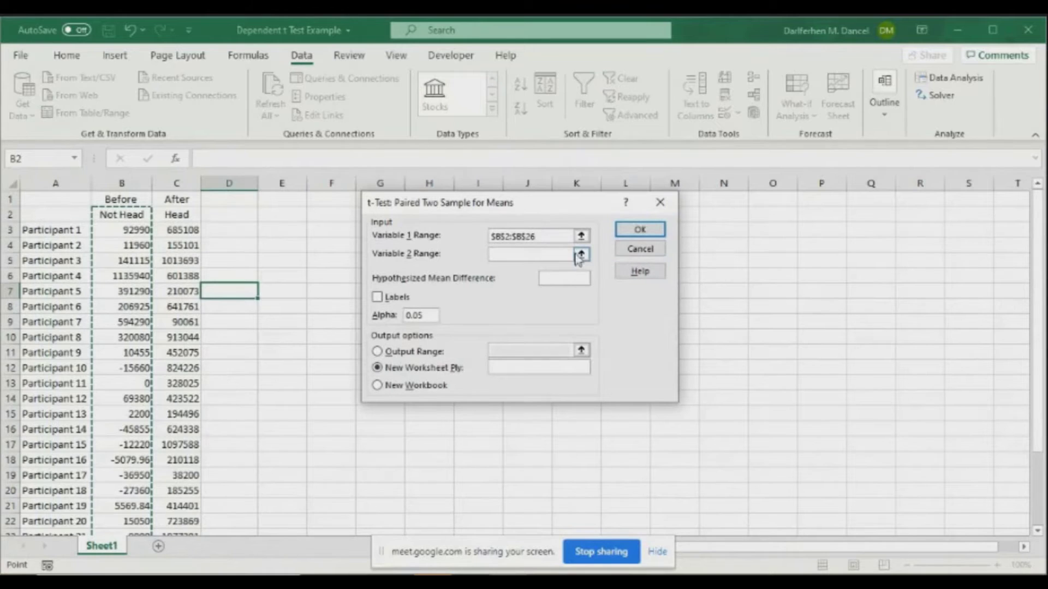
# Set the Variable 2 range to the Head column with its header, C2:C26.
pyautogui.click(581, 255)
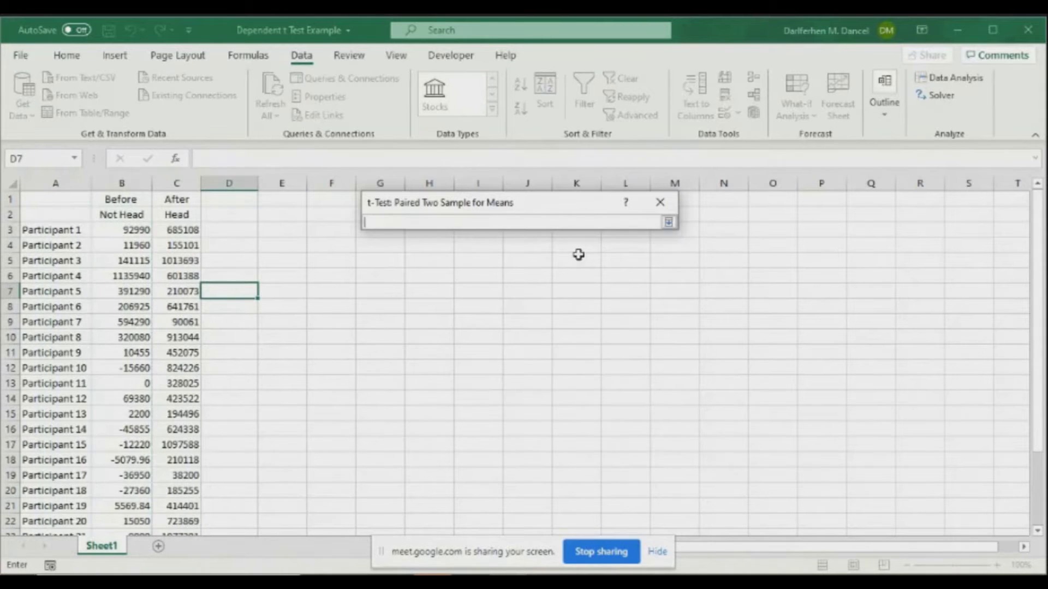
pyautogui.moveTo(178, 214); pyautogui.dragTo(188, 505)
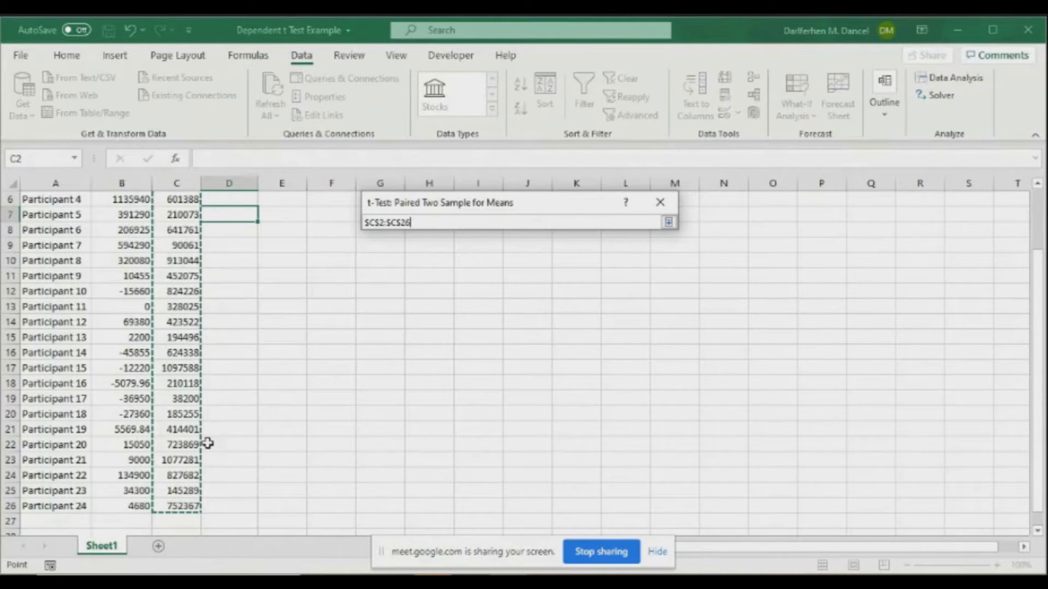
pyautogui.scroll(1, 277, 307)
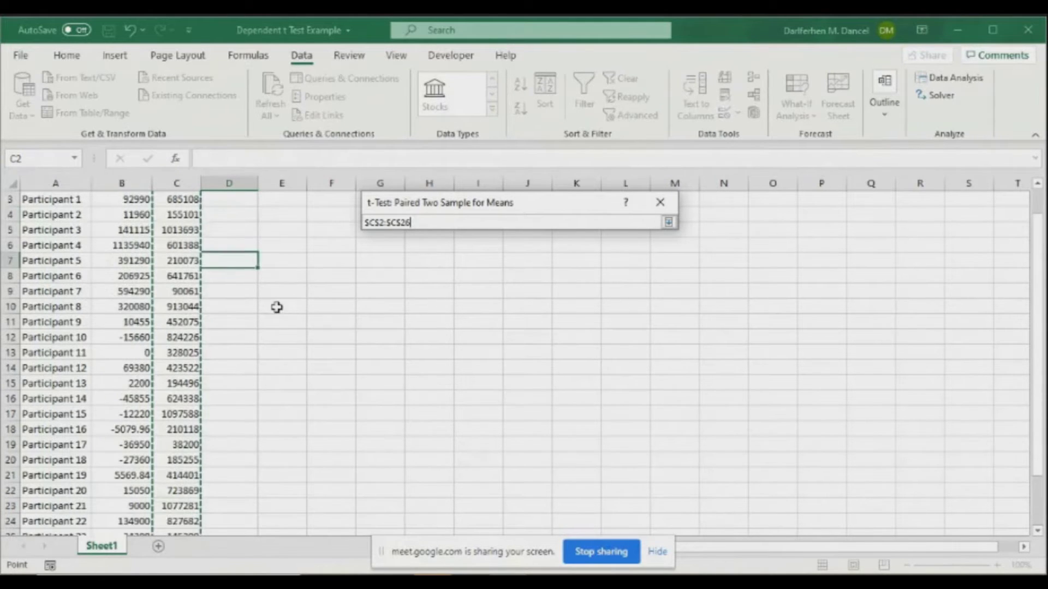
pyautogui.scroll(1, 277, 307)
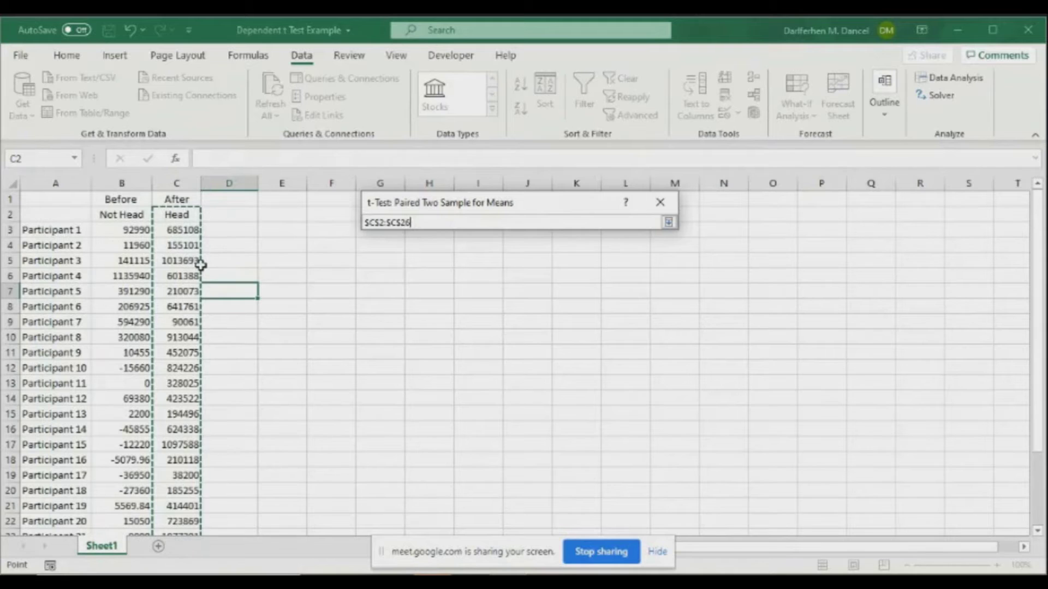
pyautogui.click(668, 222)
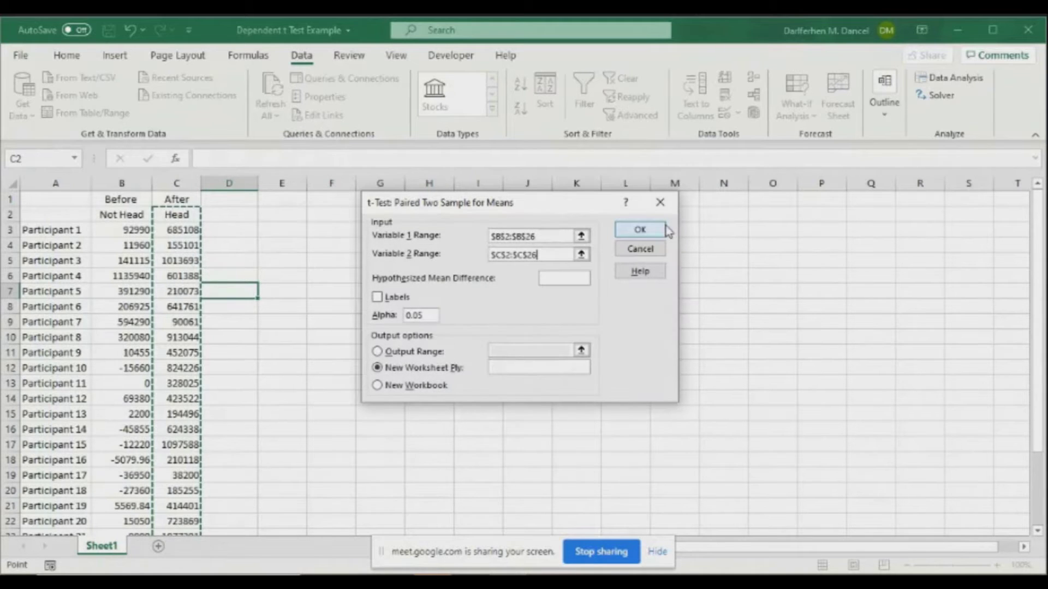
# Set the hypothesized mean difference to 0 and treat the first row of the ranges as labels.
pyautogui.click(558, 279)
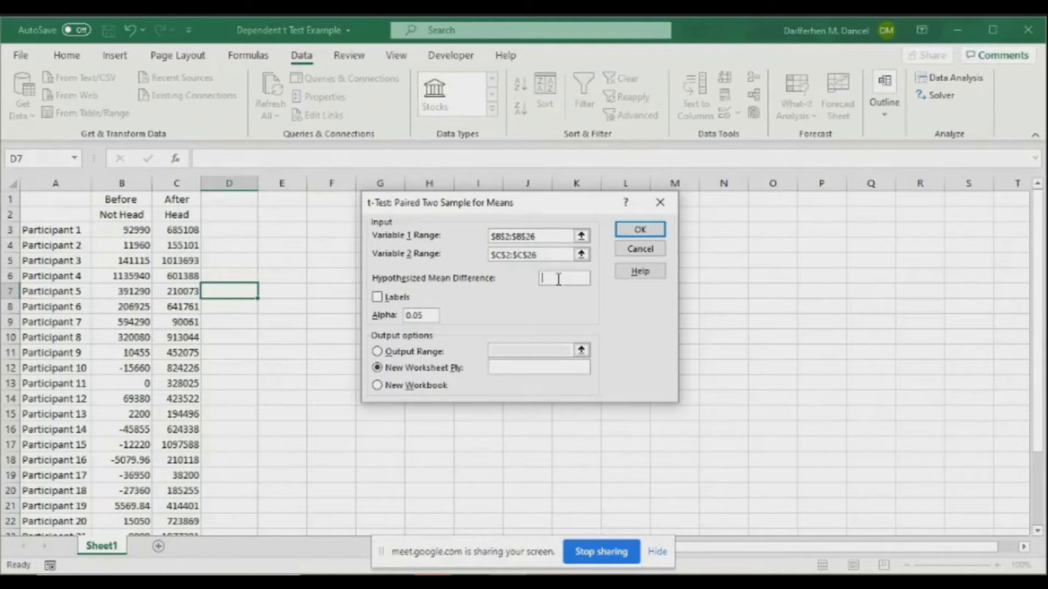
pyautogui.write('0')
pyautogui.click(378, 300)
# Direct the t-test output to a range on the current sheet starting at cell H3.
pyautogui.click(503, 367)
pyautogui.click(378, 352)
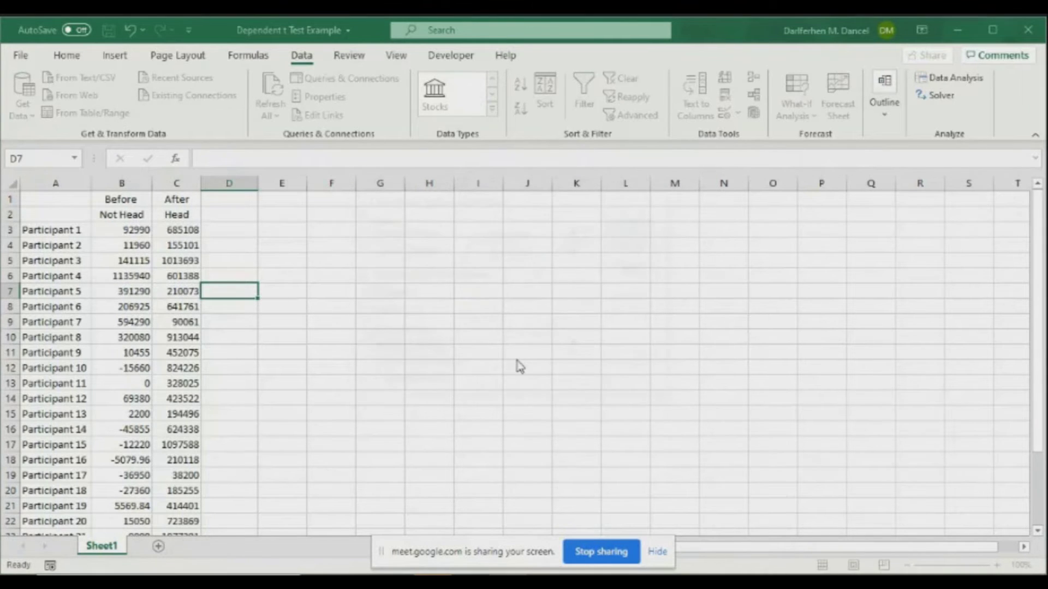
pyautogui.click(577, 346)
pyautogui.click(275, 219)
pyautogui.press('Down')
pyautogui.press('Down')
pyautogui.click(276, 219)
pyautogui.click(236, 212)
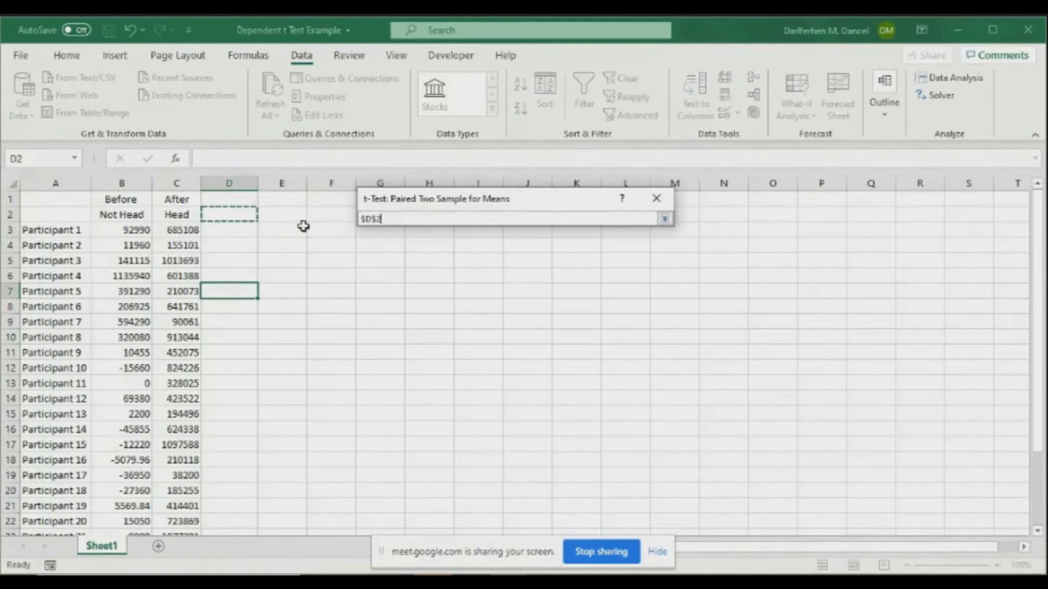
pyautogui.moveTo(301, 229); pyautogui.dragTo(305, 245)
pyautogui.moveTo(330, 276); pyautogui.dragTo(341, 291)
pyautogui.click(430, 232)
pyautogui.click(664, 219)
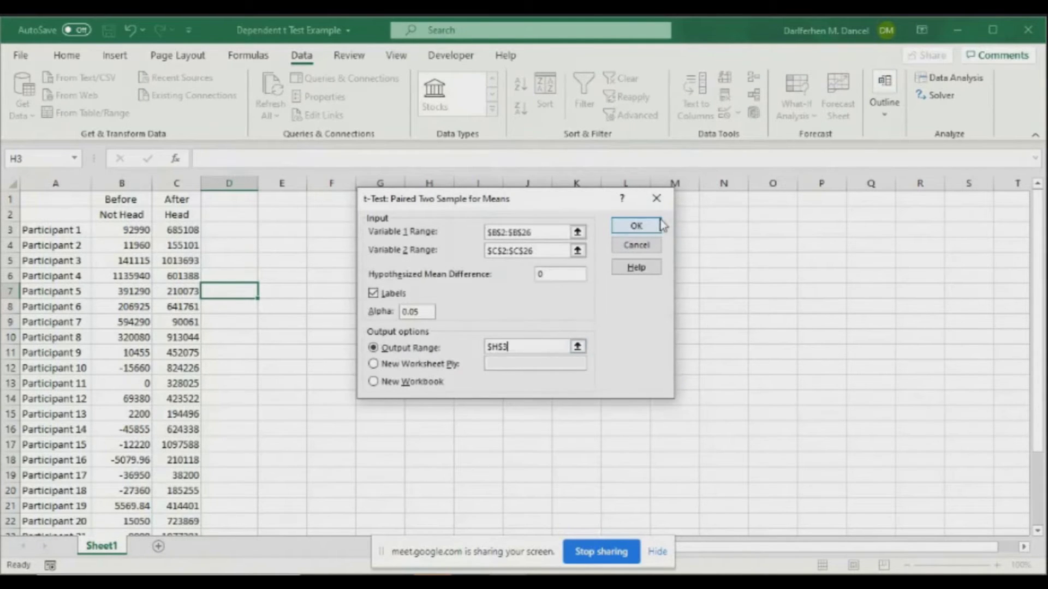
# Send the output to a new worksheet named Result and run the paired t-test.
pyautogui.click(399, 364)
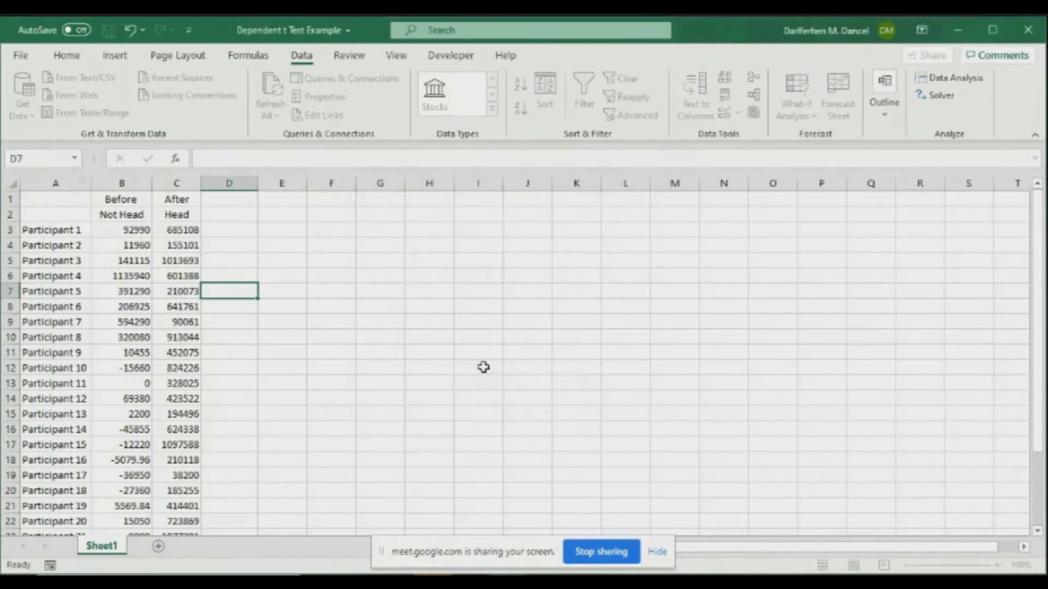
pyautogui.write('Result')
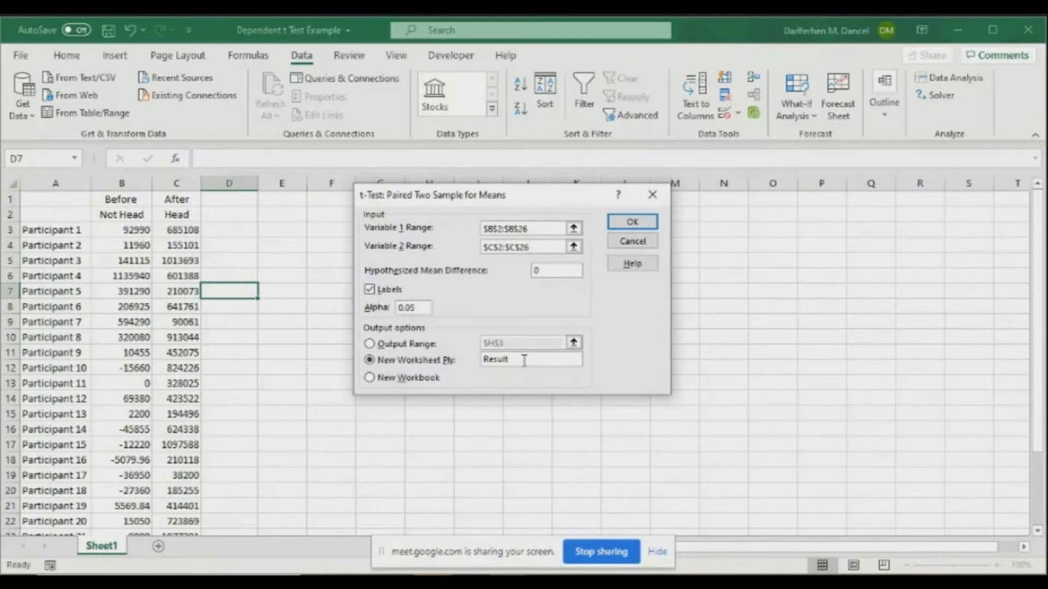
pyautogui.click(624, 224)
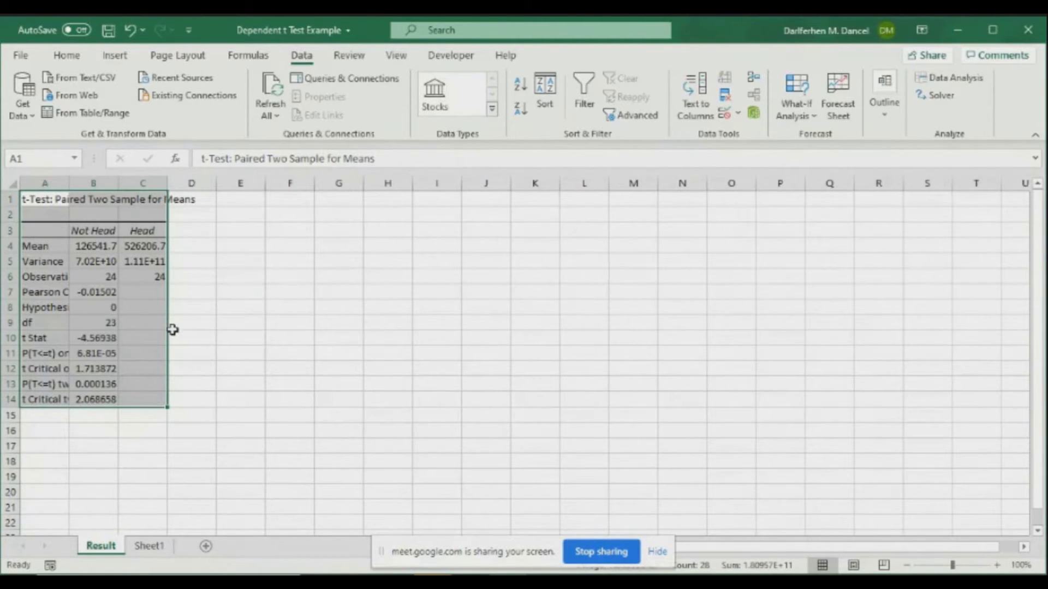
# Widen columns A to C on the Result sheet so all t-test labels and values fit.
pyautogui.moveTo(53, 177); pyautogui.dragTo(294, 188)
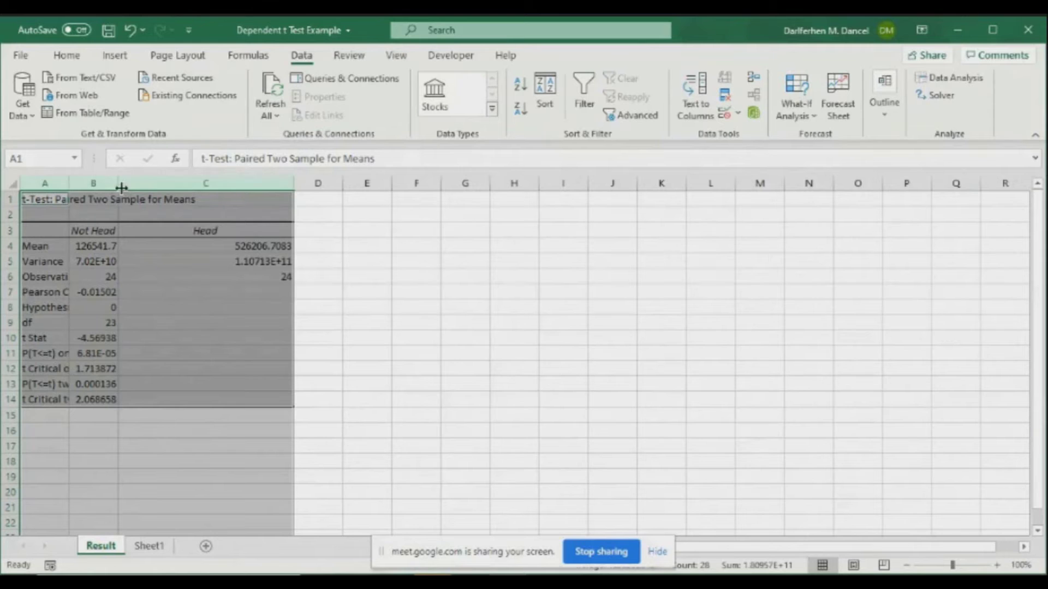
pyautogui.moveTo(42, 181); pyautogui.dragTo(175, 180)
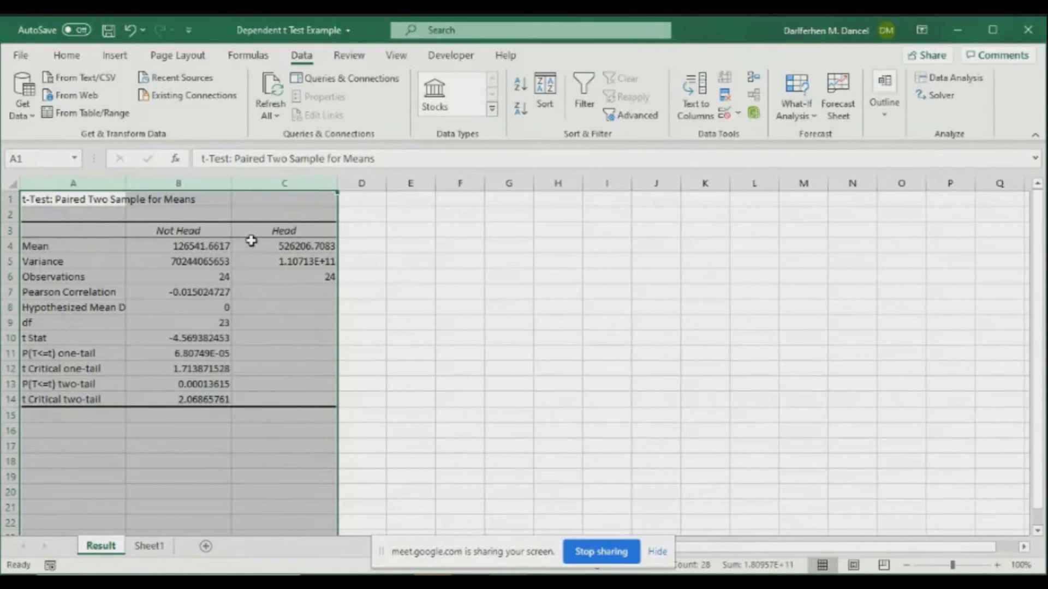
pyautogui.moveTo(125, 185); pyautogui.dragTo(151, 195)
pyautogui.moveTo(154, 183); pyautogui.dragTo(180, 183)
pyautogui.click(346, 267)
pyautogui.moveTo(300, 184); pyautogui.dragTo(421, 184)
pyautogui.moveTo(334, 183); pyautogui.dragTo(263, 185)
pyautogui.click(327, 326)
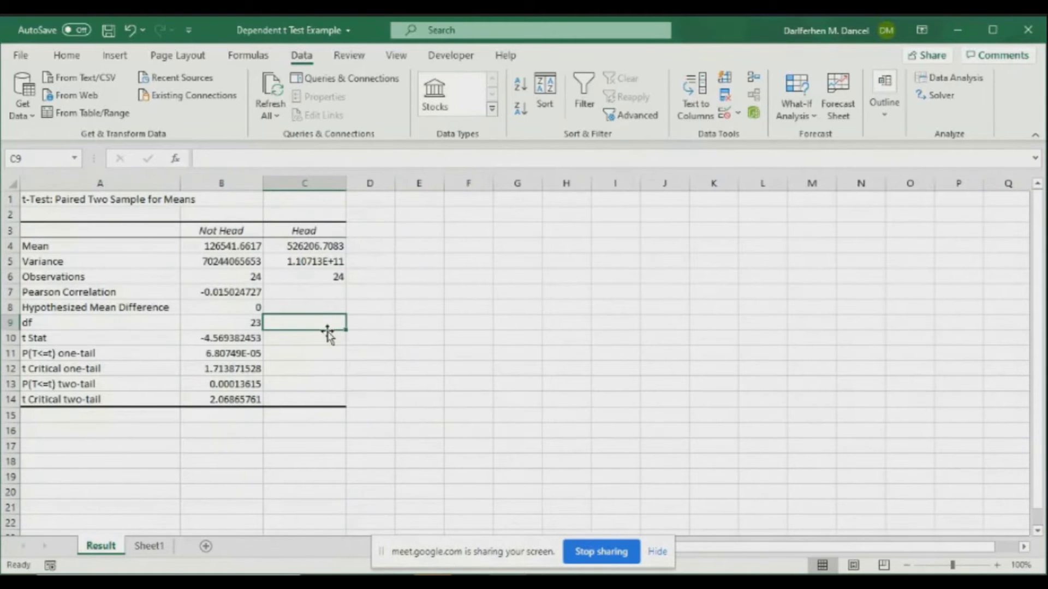
pyautogui.moveTo(68, 201); pyautogui.dragTo(315, 409)
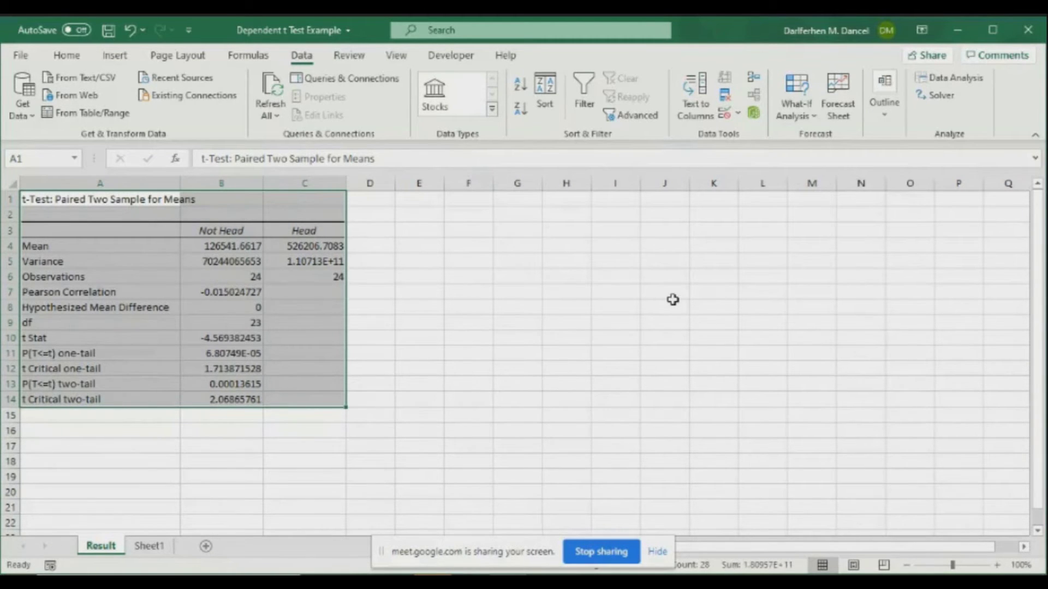
pyautogui.click(385, 350)
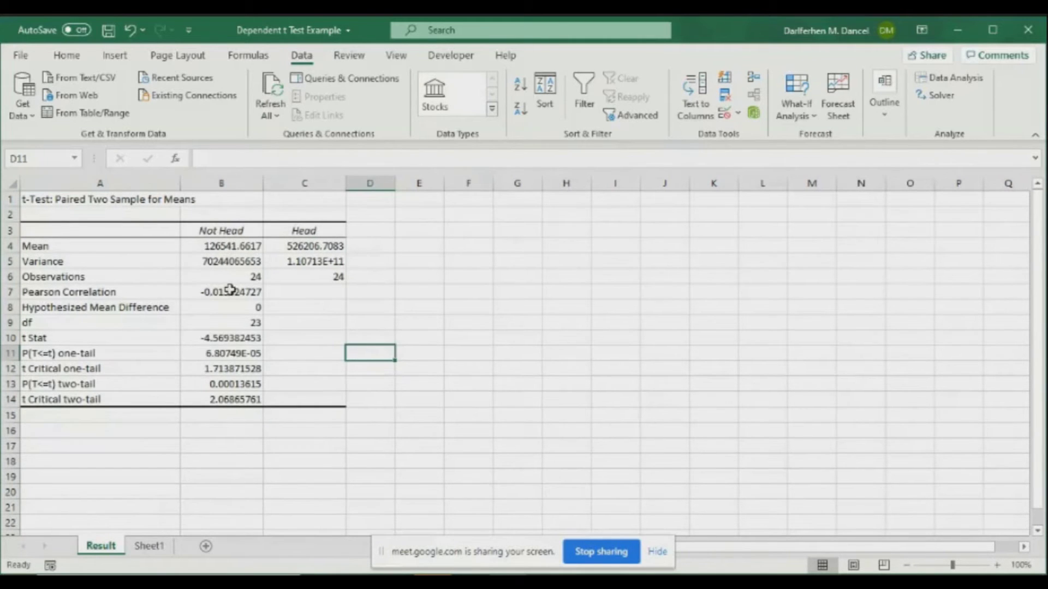
pyautogui.moveTo(77, 250); pyautogui.dragTo(323, 355)
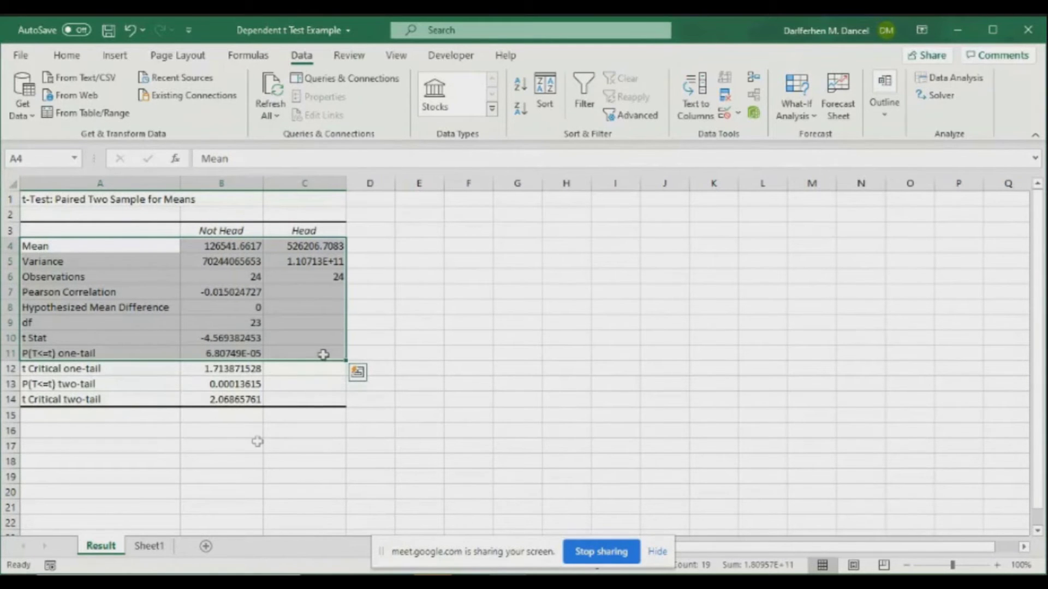
# Add the column header DIFFERENCE in cell D2 of Sheet1, beside the Head column.
pyautogui.click(150, 547)
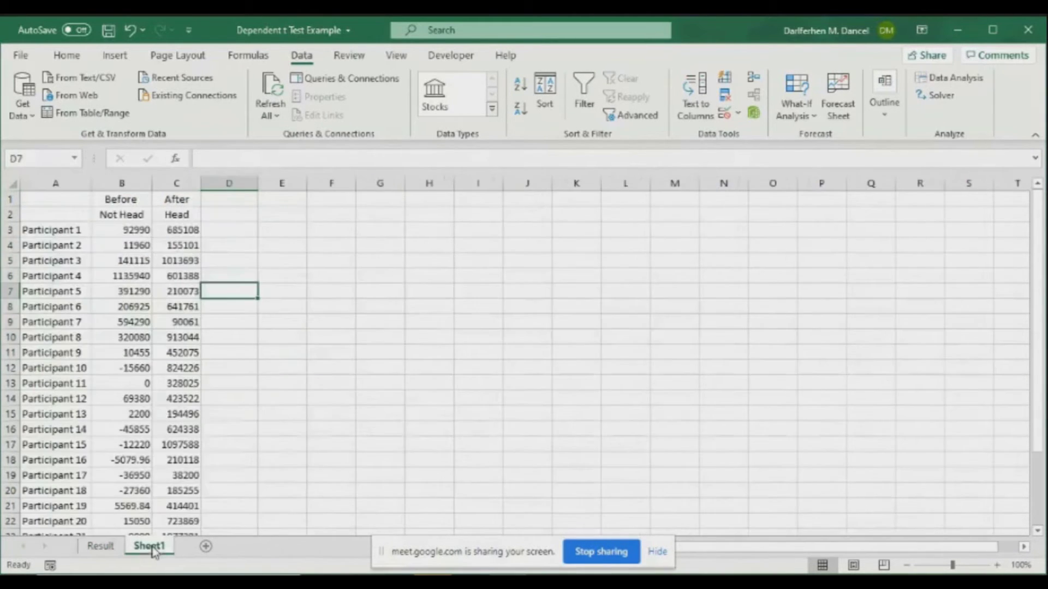
pyautogui.click(239, 215)
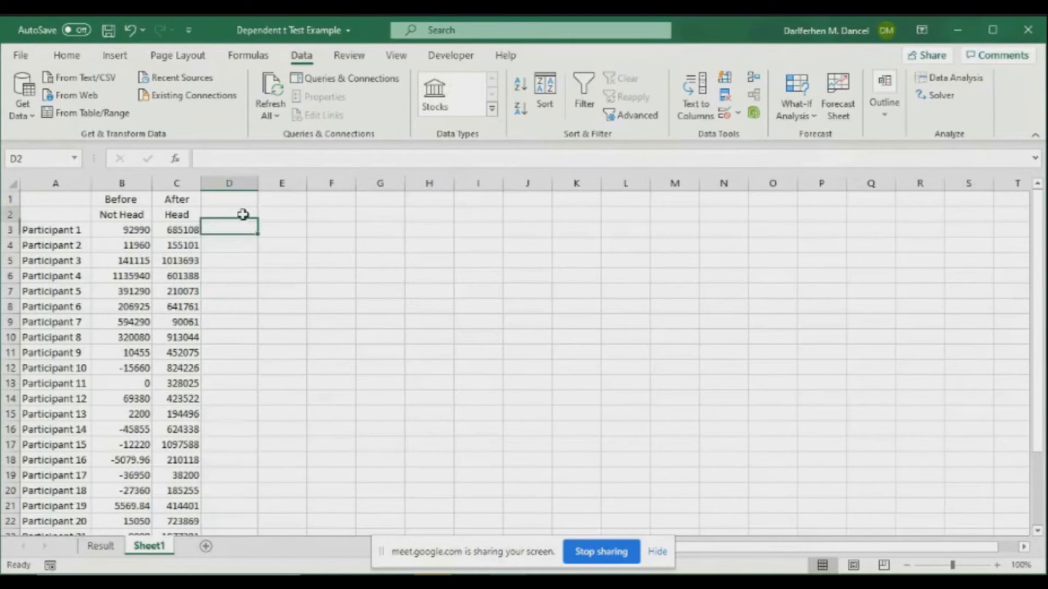
pyautogui.write('DIFFERENCE')
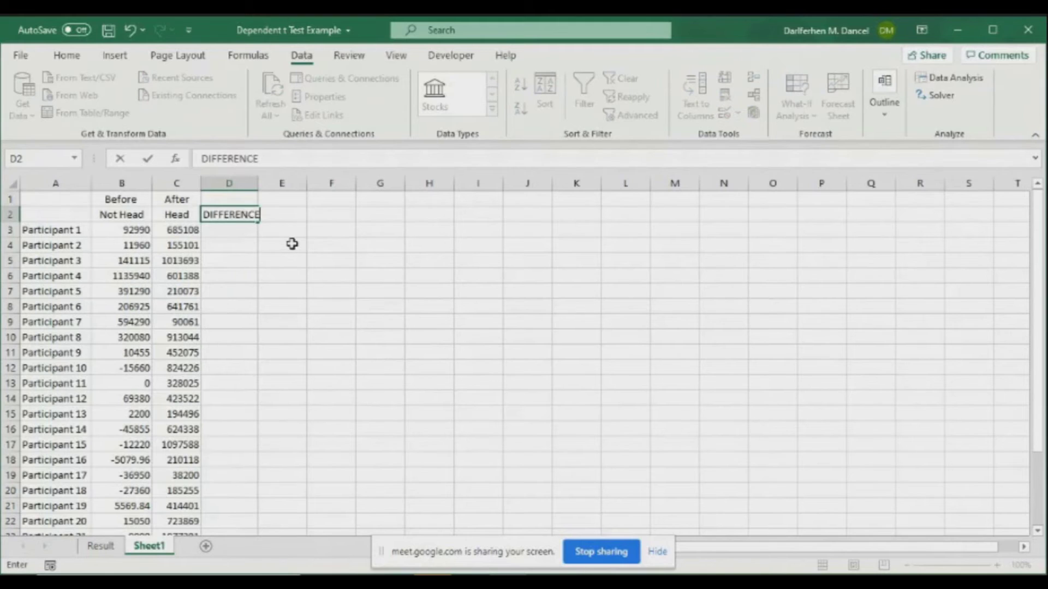
pyautogui.press('Return')
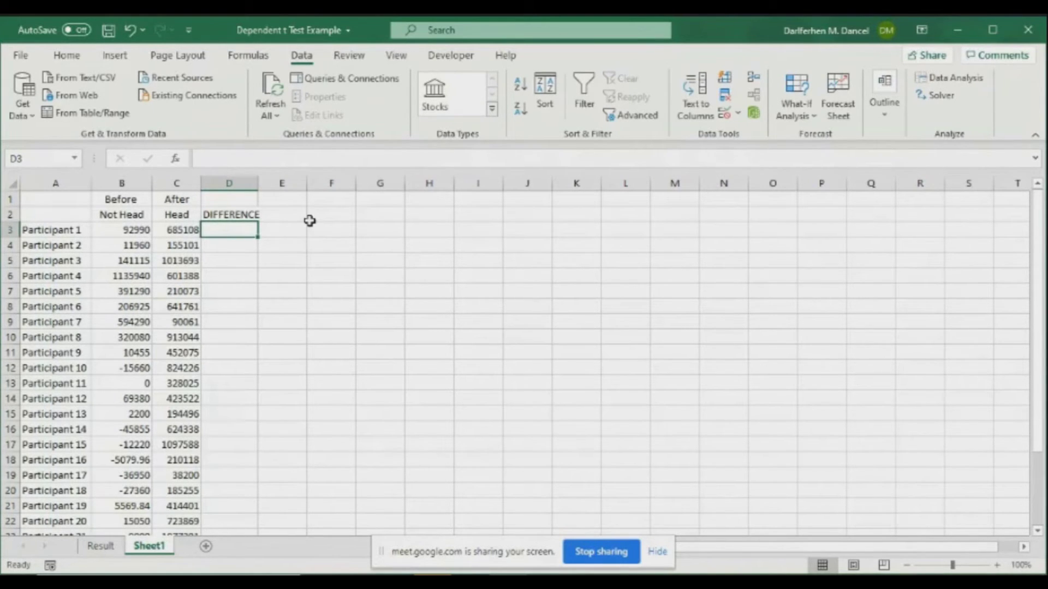
# Calculate Participant 1's difference in D3 as Head minus Not Head with the formula =C3-B3.
pyautogui.write('=')
pyautogui.click(184, 228)
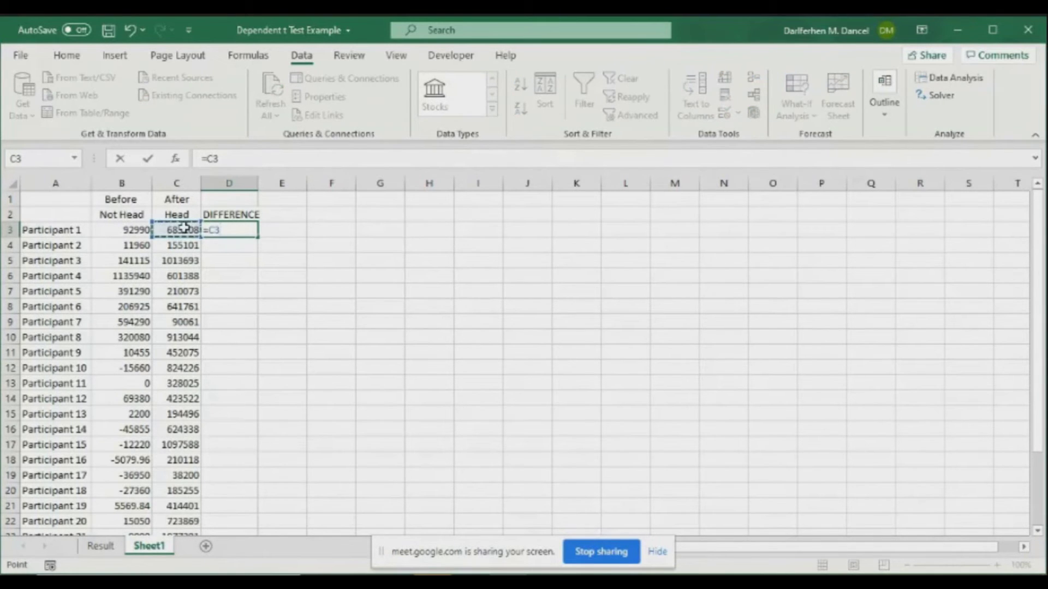
pyautogui.write('-')
pyautogui.click(140, 230)
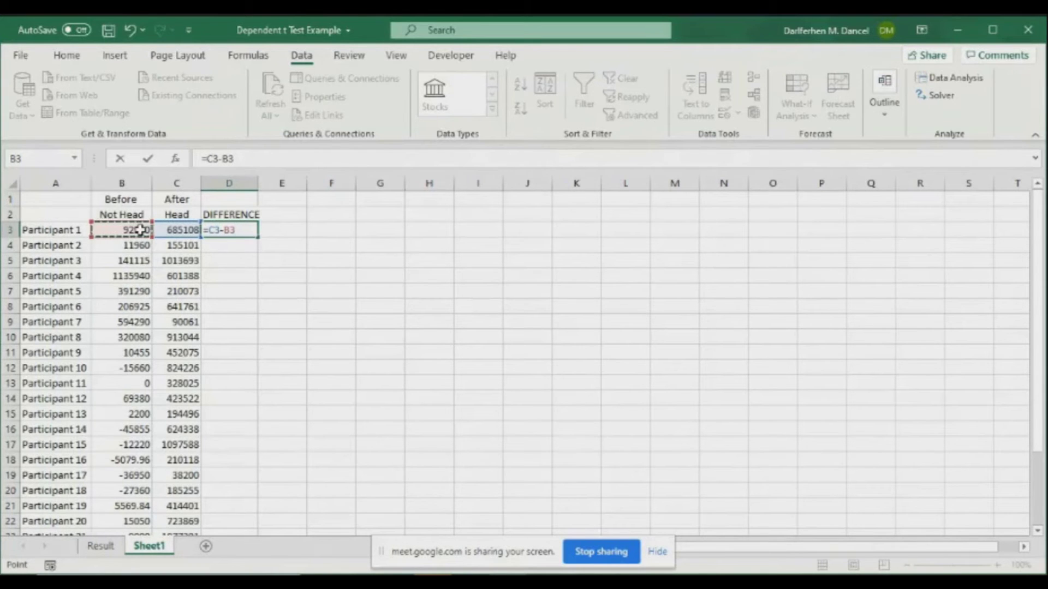
pyautogui.press('Return')
# Fill the difference formula down to D26 for all participants and check the formulas in D3 and D4 against their source values.
pyautogui.click(252, 232)
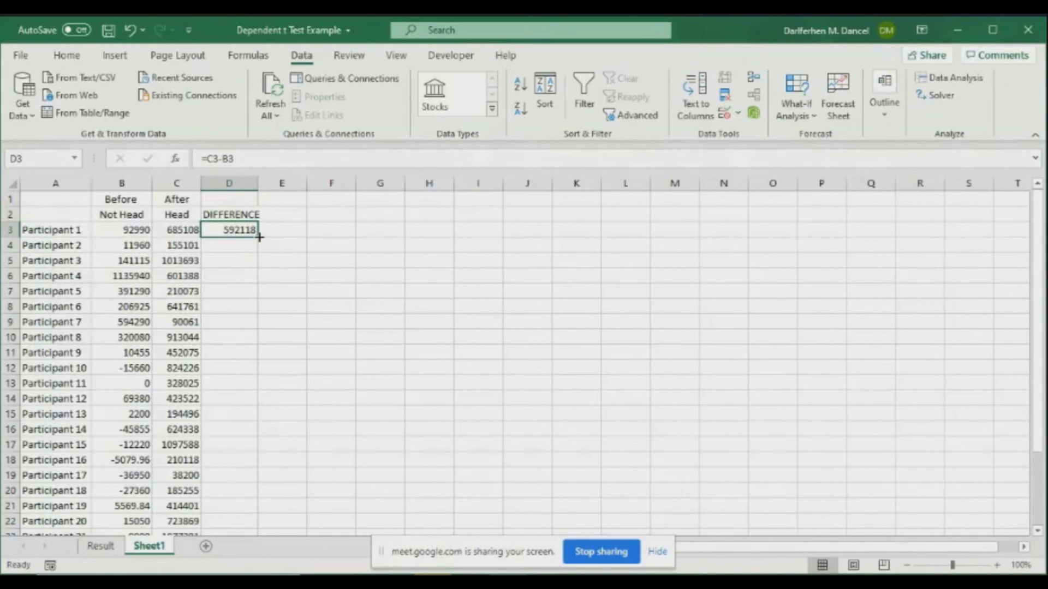
pyautogui.moveTo(259, 237); pyautogui.dragTo(260, 513)
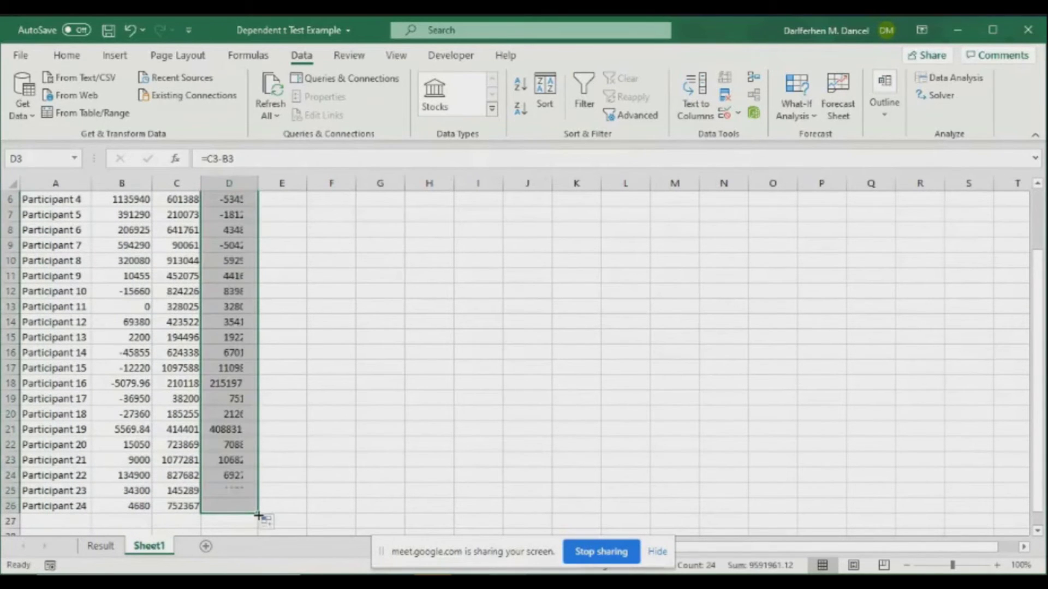
pyautogui.scroll(2, 264, 286)
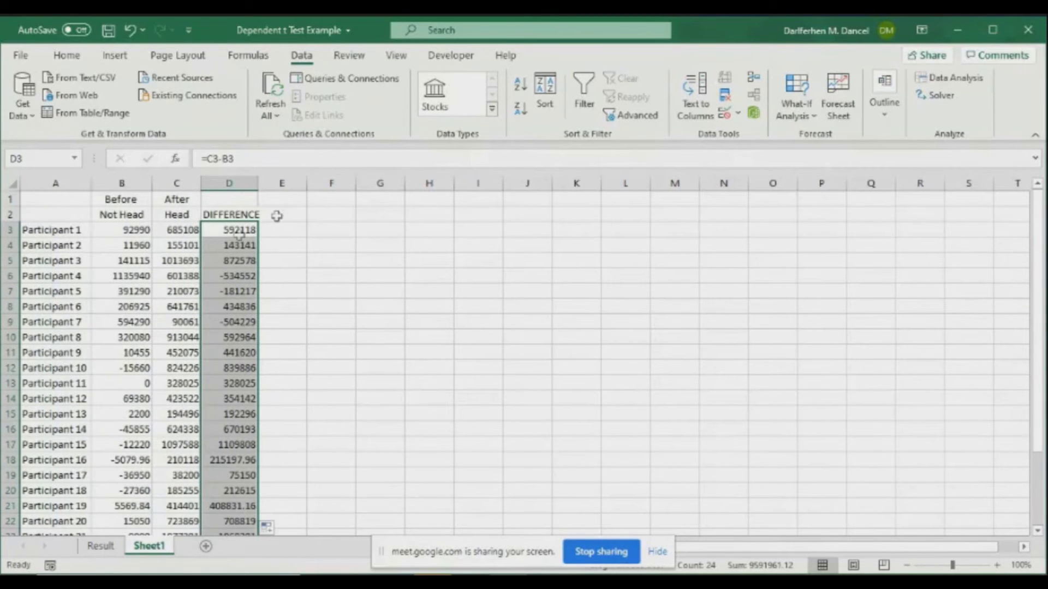
pyautogui.click(239, 235)
pyautogui.click(238, 247)
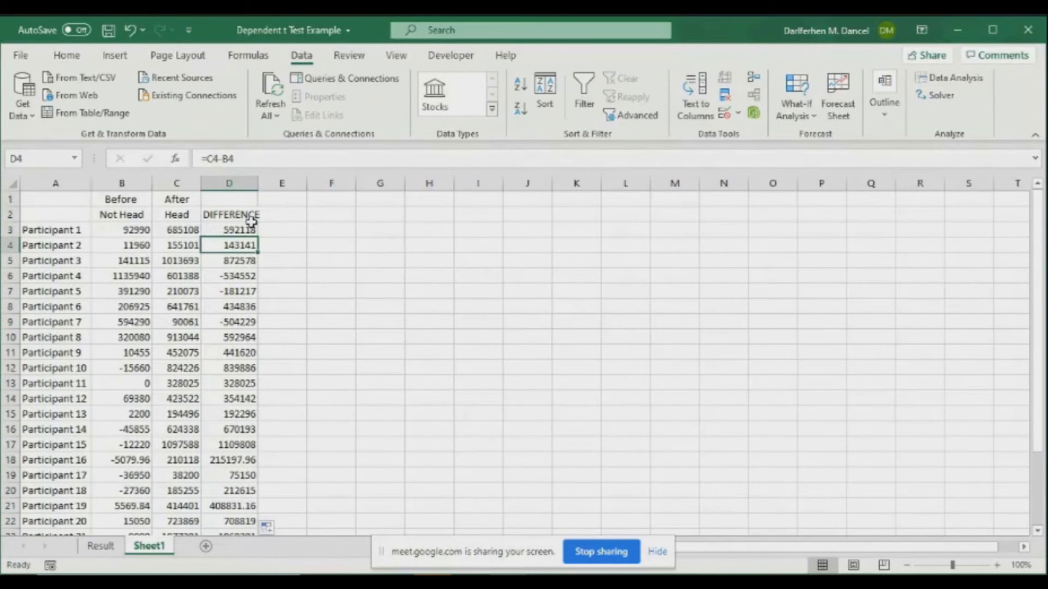
pyautogui.click(247, 232)
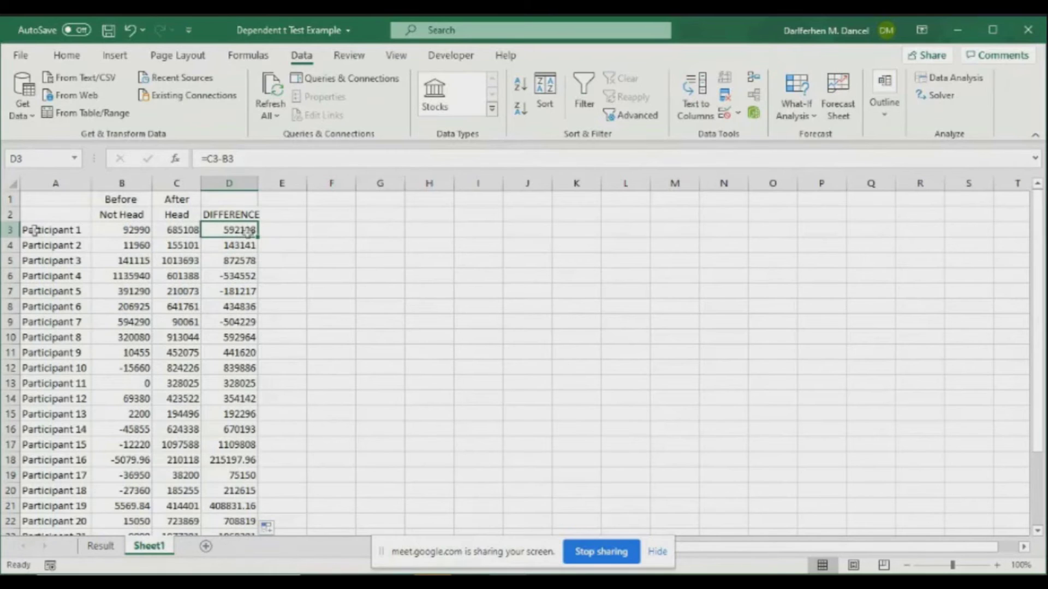
pyautogui.click(188, 231)
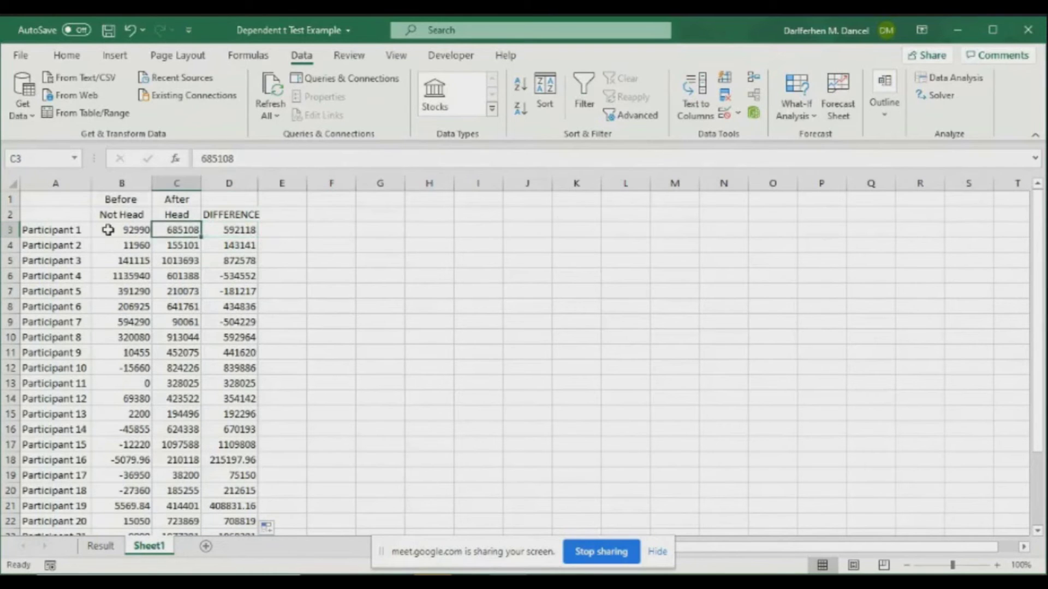
pyautogui.click(140, 231)
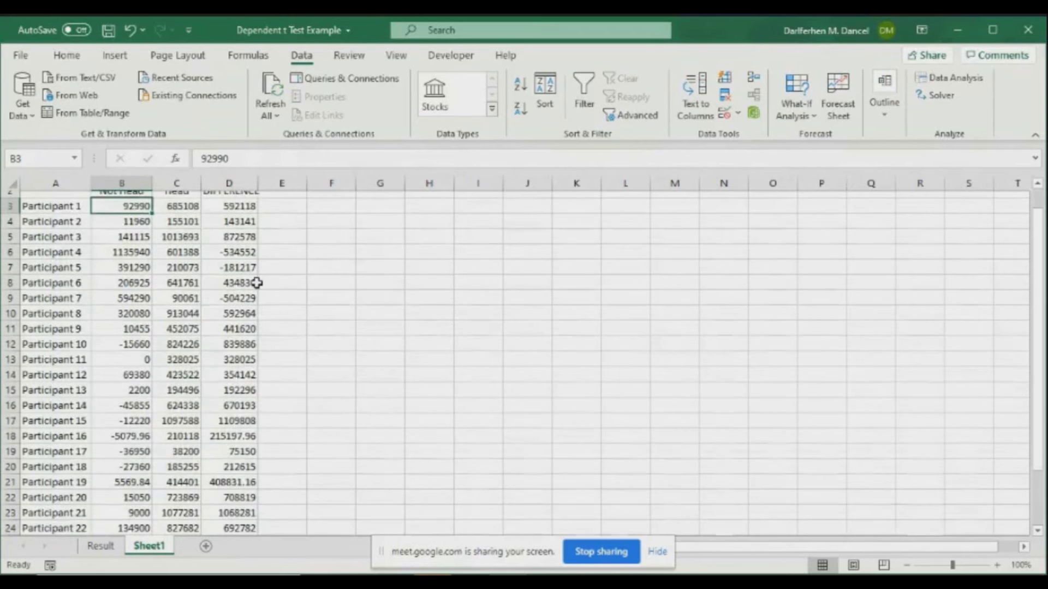
# Calculate the mean of the differences in D28 with =AVERAGE(D3:D26).
pyautogui.scroll(-5, 249, 392)
pyautogui.click(248, 392)
pyautogui.write('=AVERAG')
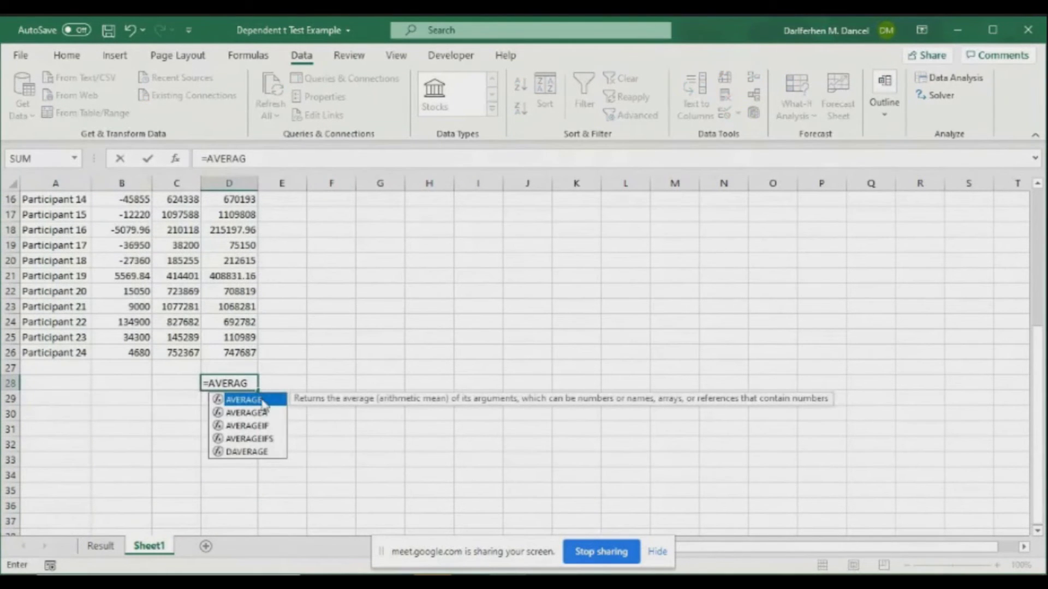
pyautogui.doubleClick(263, 401)
pyautogui.moveTo(243, 353); pyautogui.dragTo(240, 230)
pyautogui.press('Return')
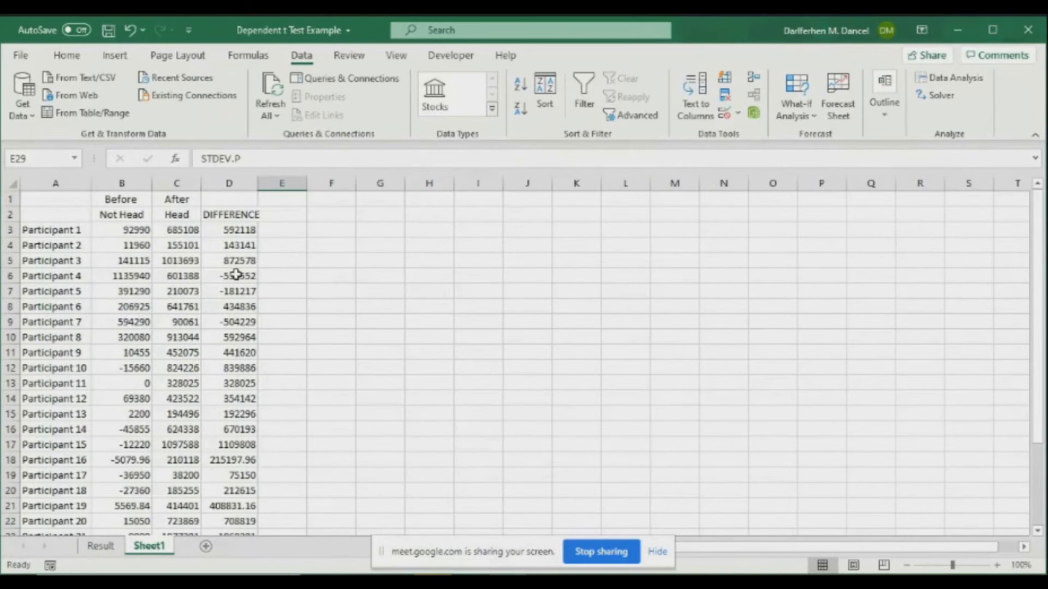
# Start a Descriptive Statistics analysis of the DIFFERENCE column with input range D2:D26 and labels in the first row.
pyautogui.scroll(-1, 281, 215)
pyautogui.scroll(1, 280, 217)
pyautogui.click(971, 82)
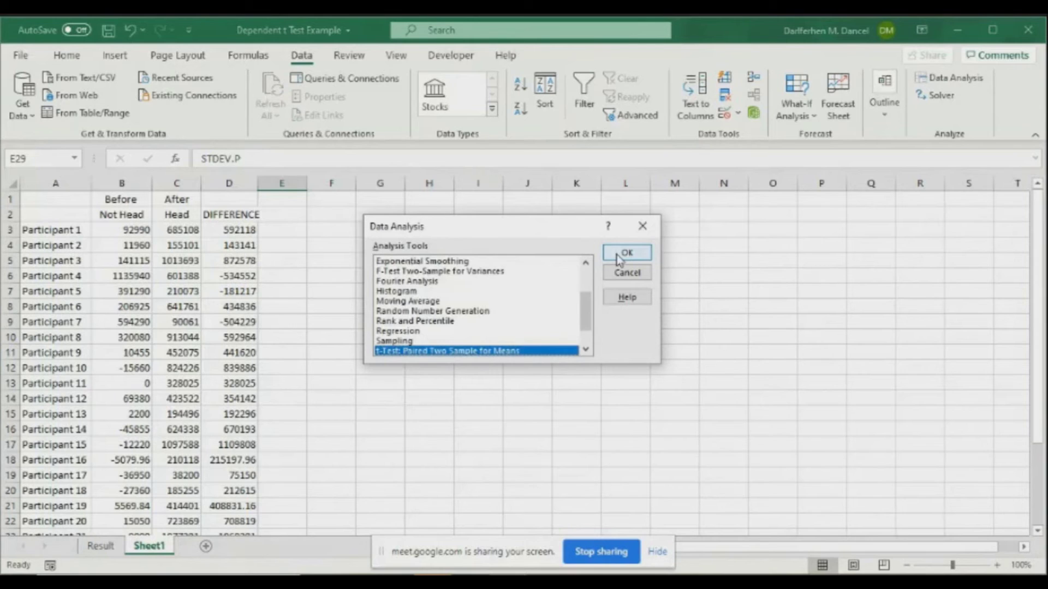
pyautogui.scroll(2, 437, 312)
pyautogui.click(429, 313)
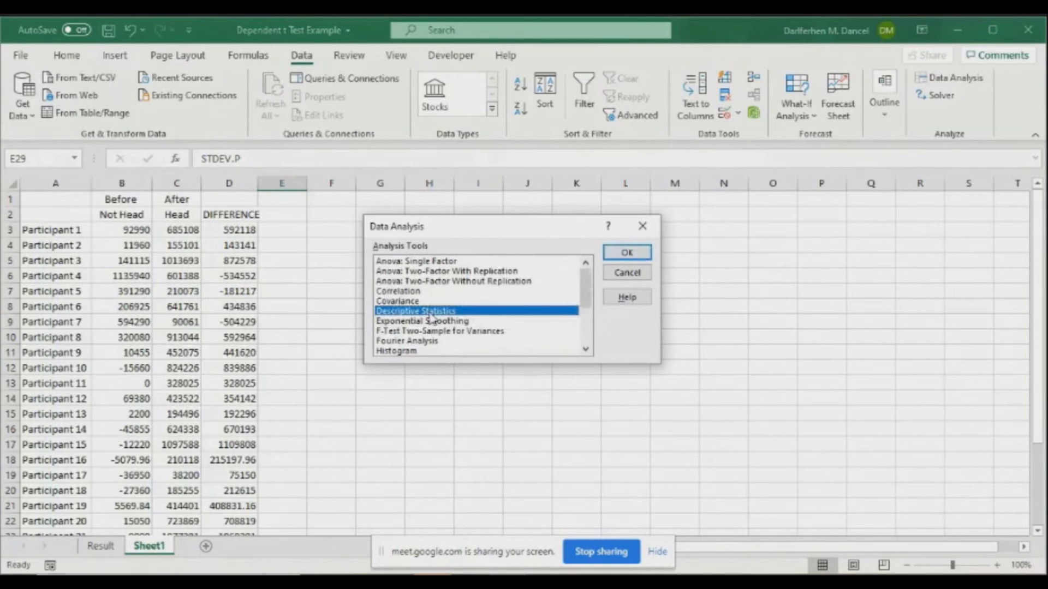
pyautogui.click(633, 256)
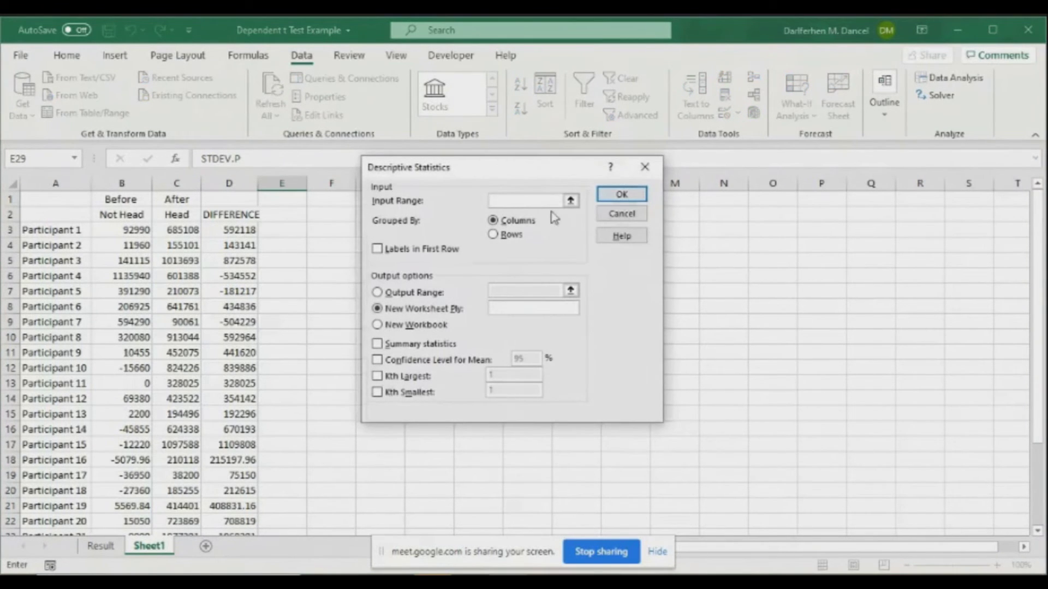
pyautogui.click(659, 174)
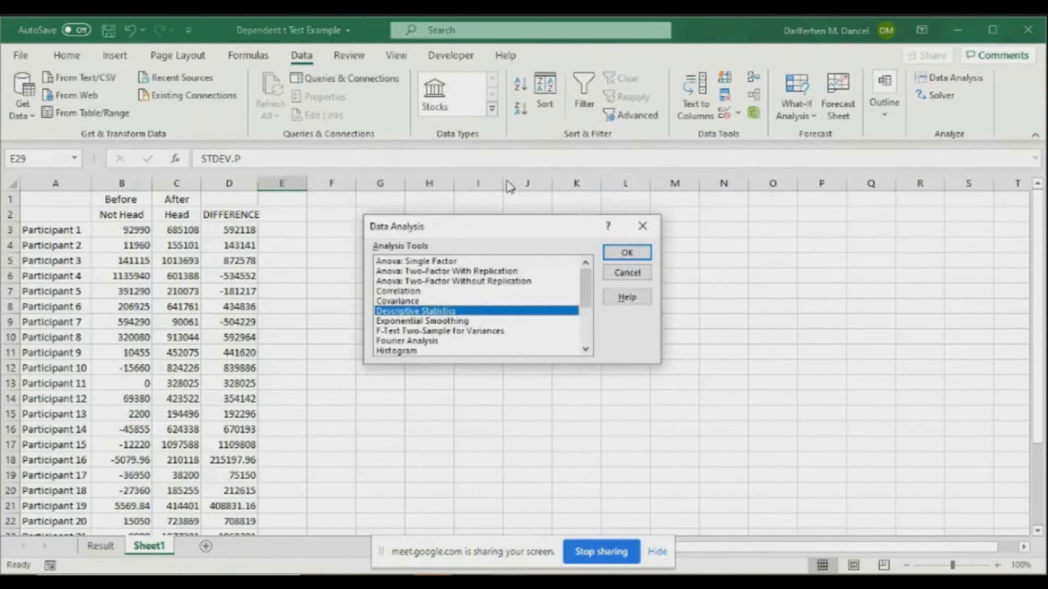
pyautogui.press('Escape')
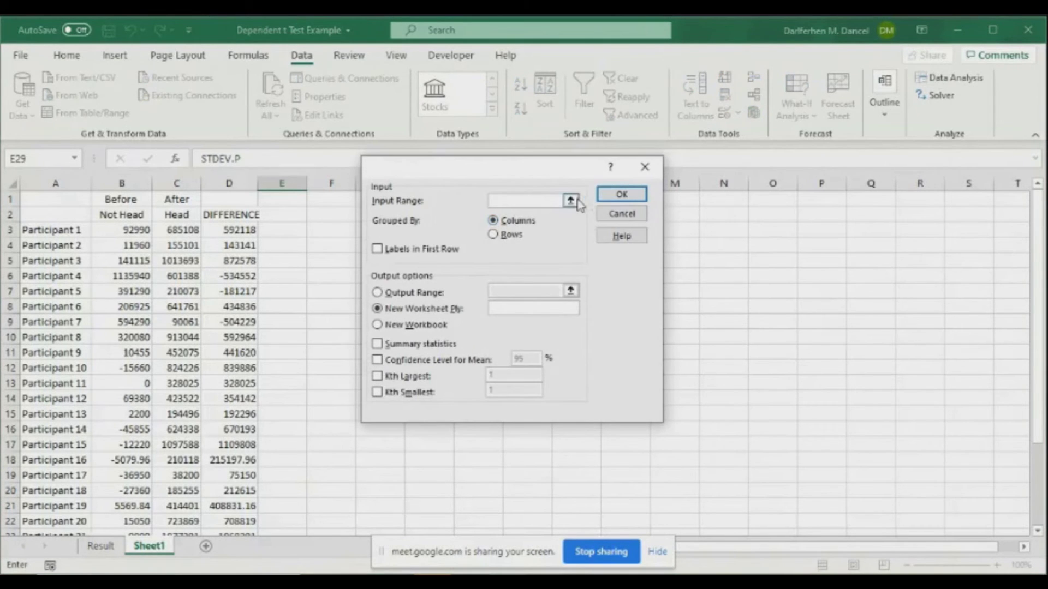
pyautogui.click(568, 201)
pyautogui.moveTo(230, 215); pyautogui.dragTo(242, 508)
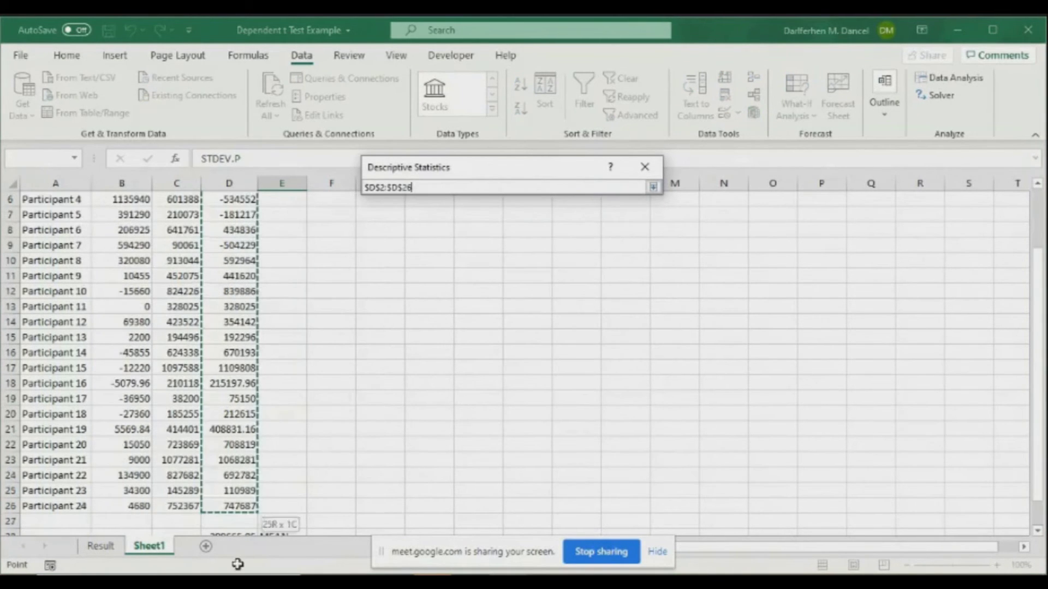
pyautogui.click(654, 187)
pyautogui.click(380, 249)
# Output summary statistics and a 95% confidence level for the mean to a new worksheet named Descriptive.
pyautogui.click(521, 309)
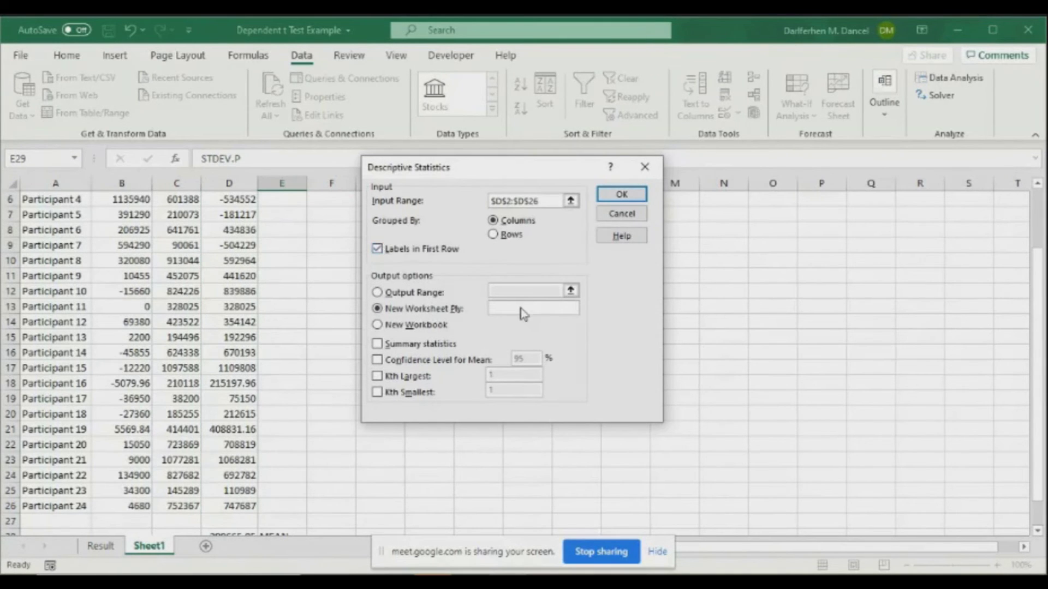
pyautogui.write('Descriptive')
pyautogui.click(379, 344)
pyautogui.click(383, 363)
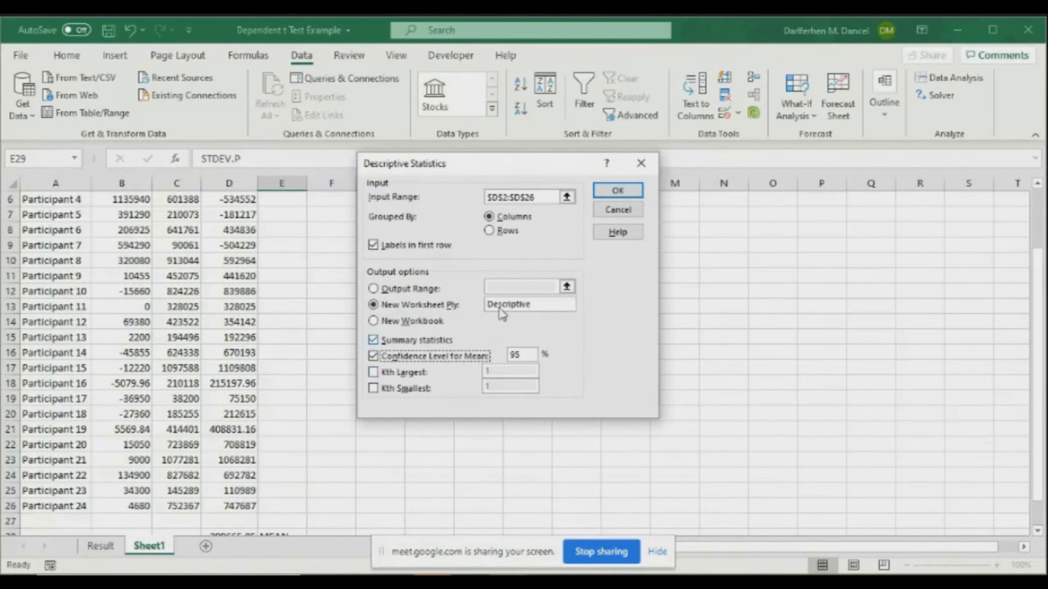
pyautogui.click(635, 194)
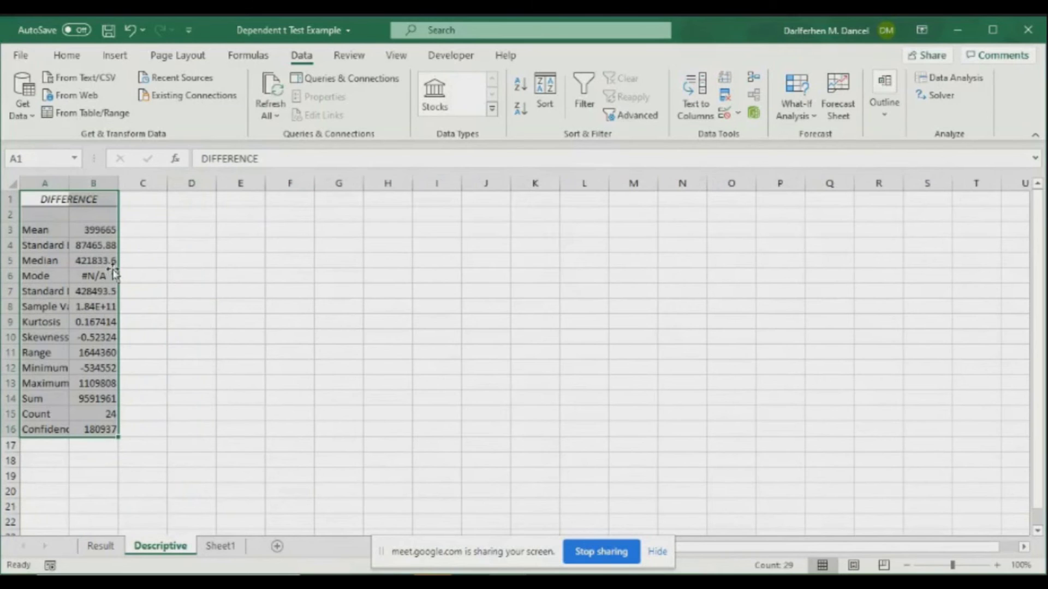
# Widen columns A and B on the Descriptive sheet and copy the statistics table A1:B16 to H28 on Sheet1.
pyautogui.moveTo(70, 183); pyautogui.dragTo(146, 188)
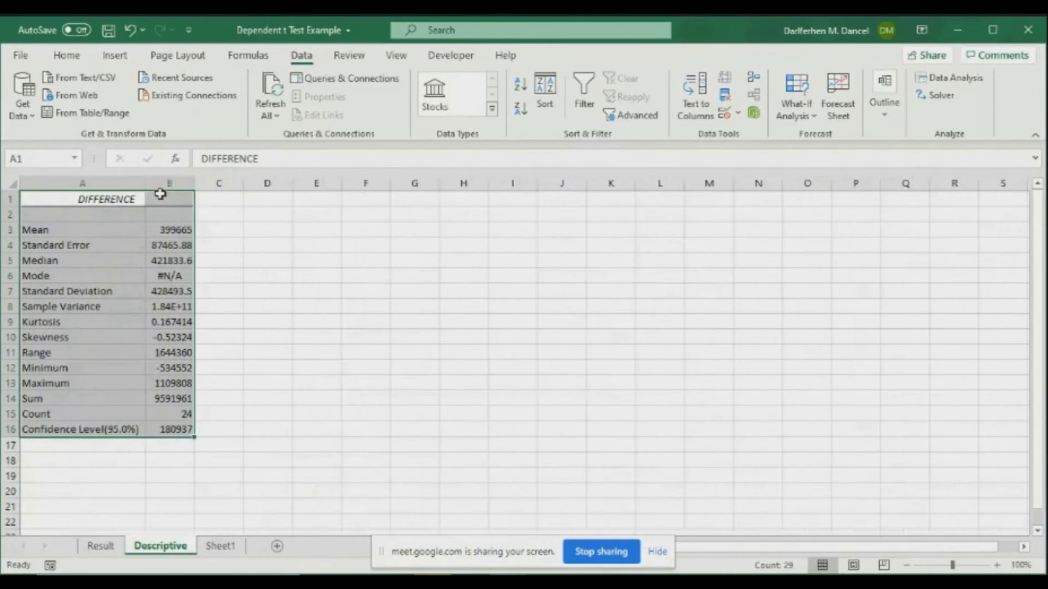
pyautogui.doubleClick(195, 183)
pyautogui.moveTo(105, 198); pyautogui.dragTo(174, 424)
pyautogui.hotkey('ctrl', 'c')
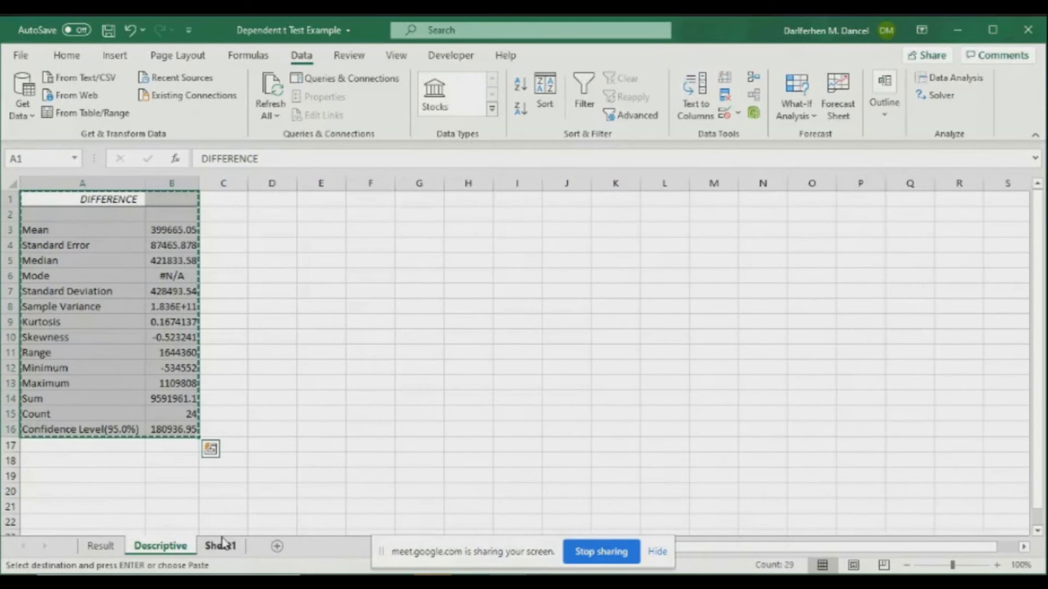
pyautogui.click(221, 546)
pyautogui.scroll(-4, 376, 352)
pyautogui.click(423, 353)
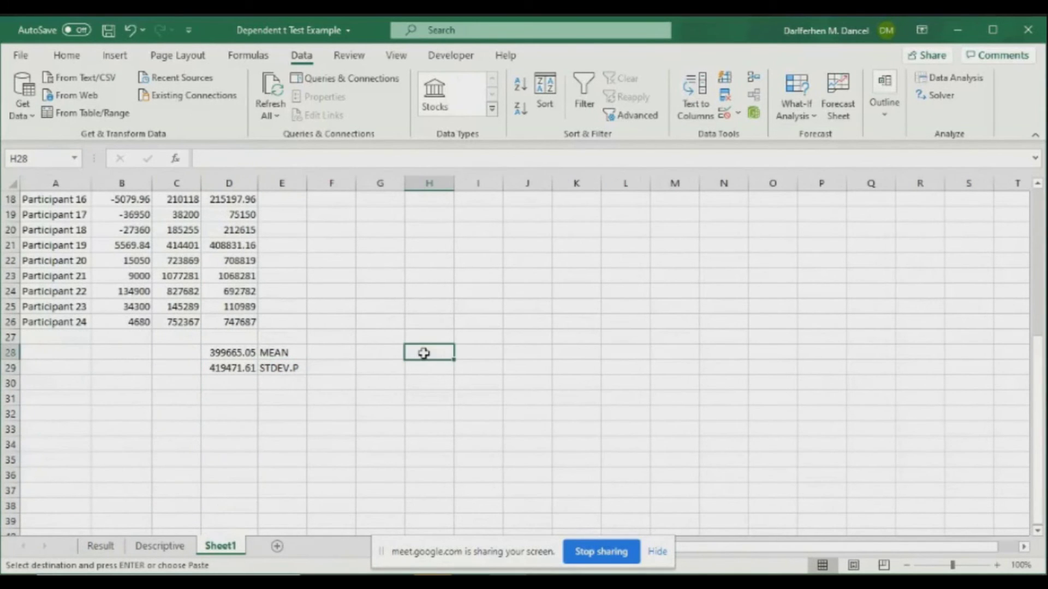
pyautogui.hotkey('ctrl', 'v')
# Widen columns H and I on Sheet1 and compare the calculated mean in D28 with the table's mean in I30.
pyautogui.moveTo(454, 183); pyautogui.dragTo(487, 199)
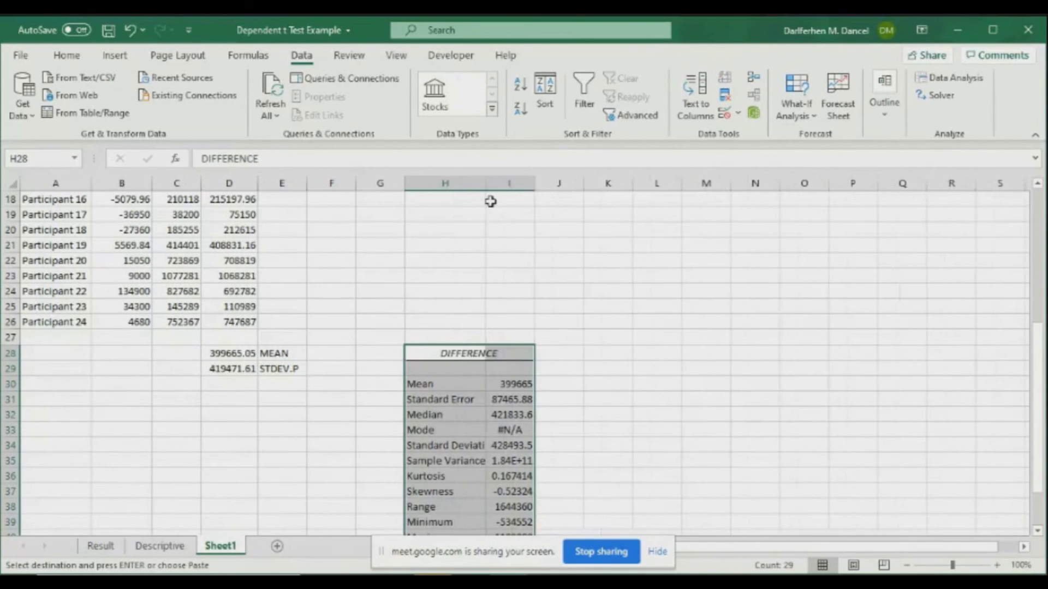
pyautogui.click(225, 351)
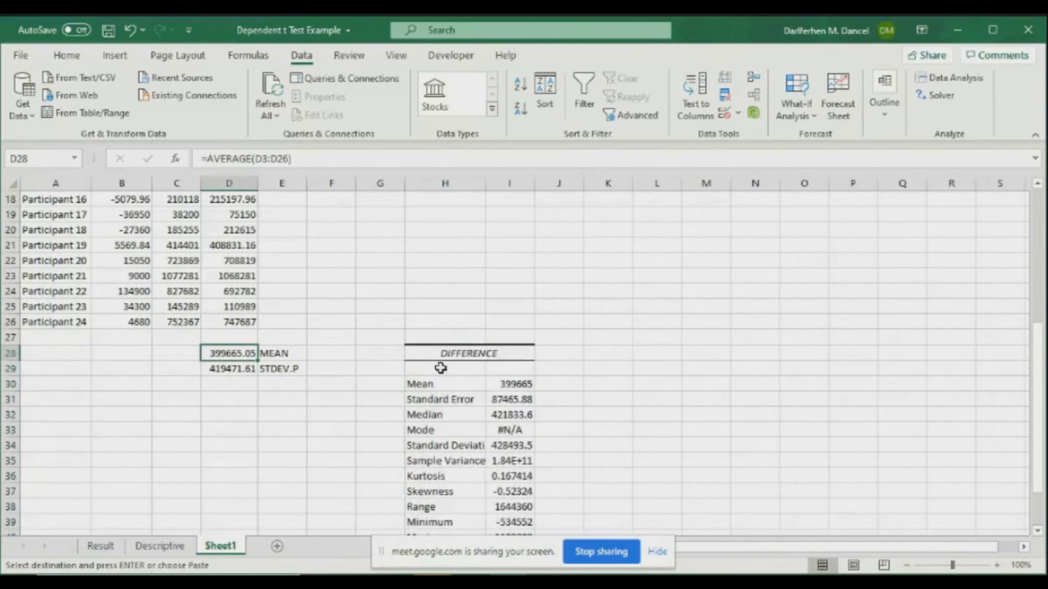
pyautogui.keyDown('ctrl'); pyautogui.click(494, 382); pyautogui.keyUp('ctrl')
pyautogui.doubleClick(535, 184)
pyautogui.scroll(-2, 497, 313)
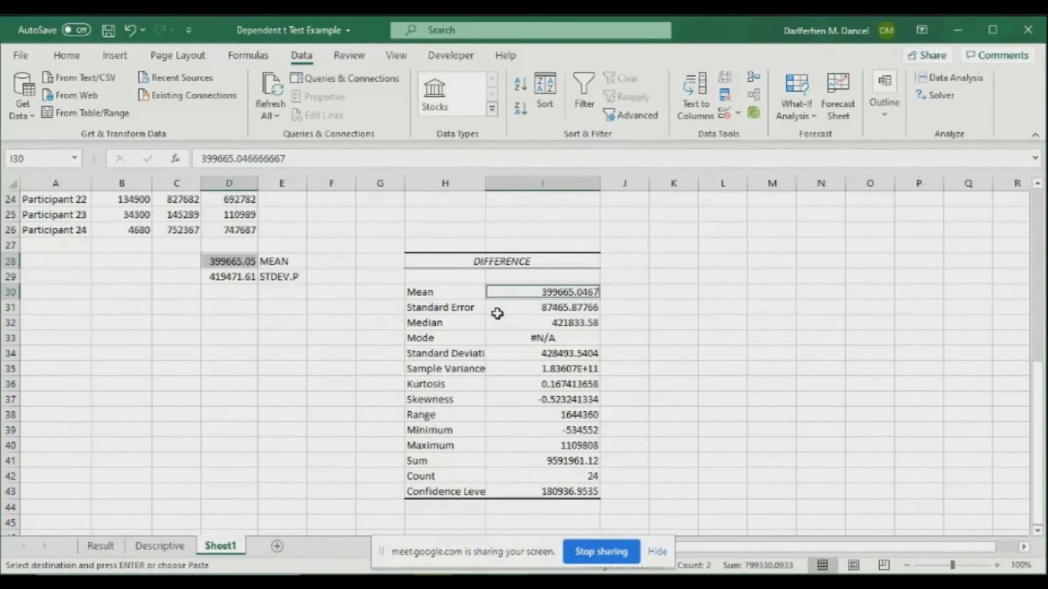
# Review the table's standard error, median, mode and standard deviation, and widen column H to fit the Standard Deviation label.
pyautogui.moveTo(428, 309); pyautogui.dragTo(496, 308)
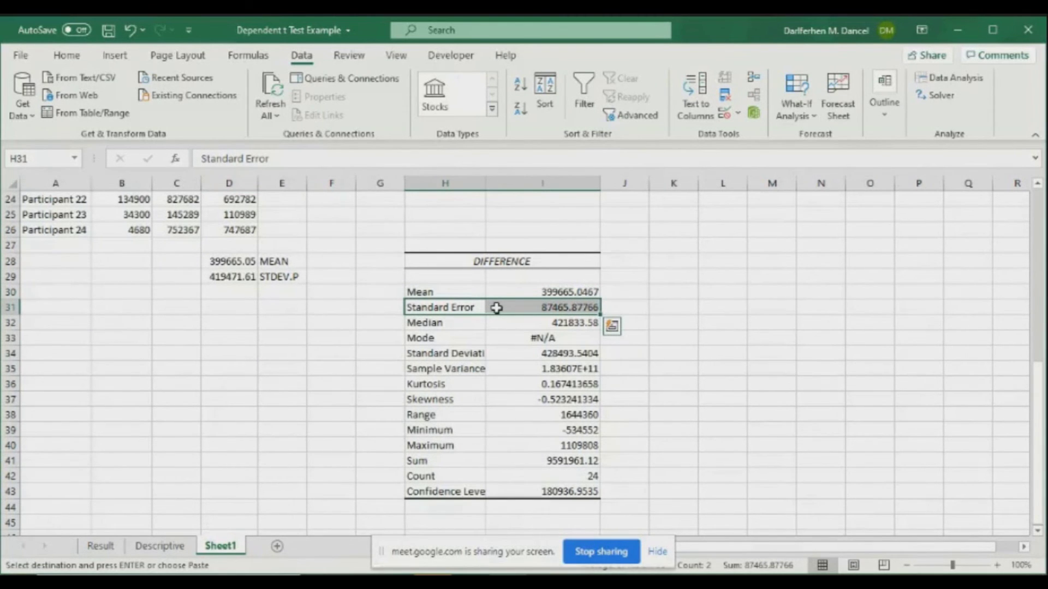
pyautogui.moveTo(437, 323); pyautogui.dragTo(507, 341)
pyautogui.click(507, 341)
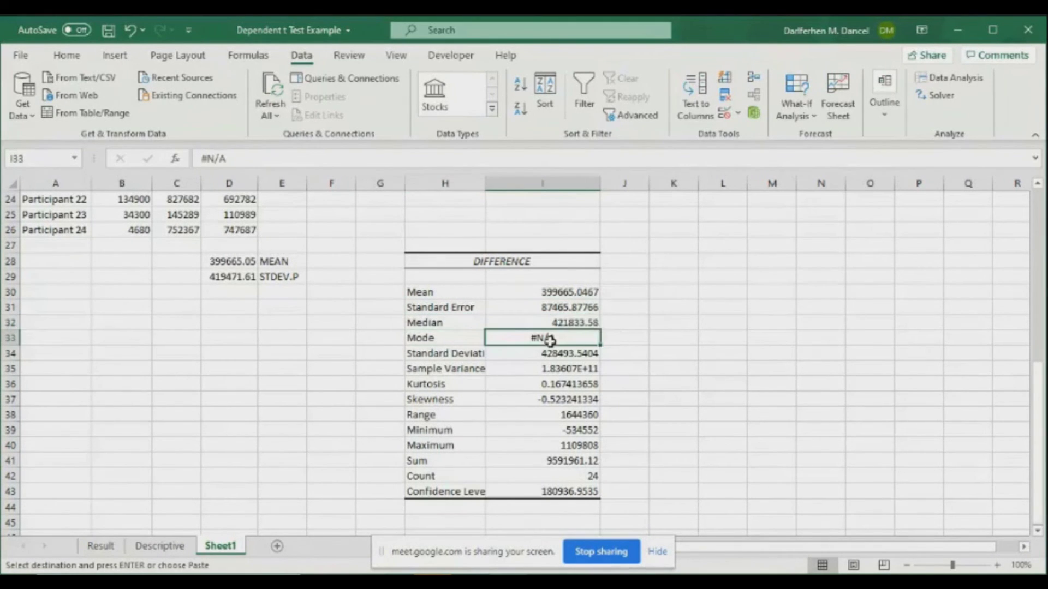
pyautogui.click(511, 358)
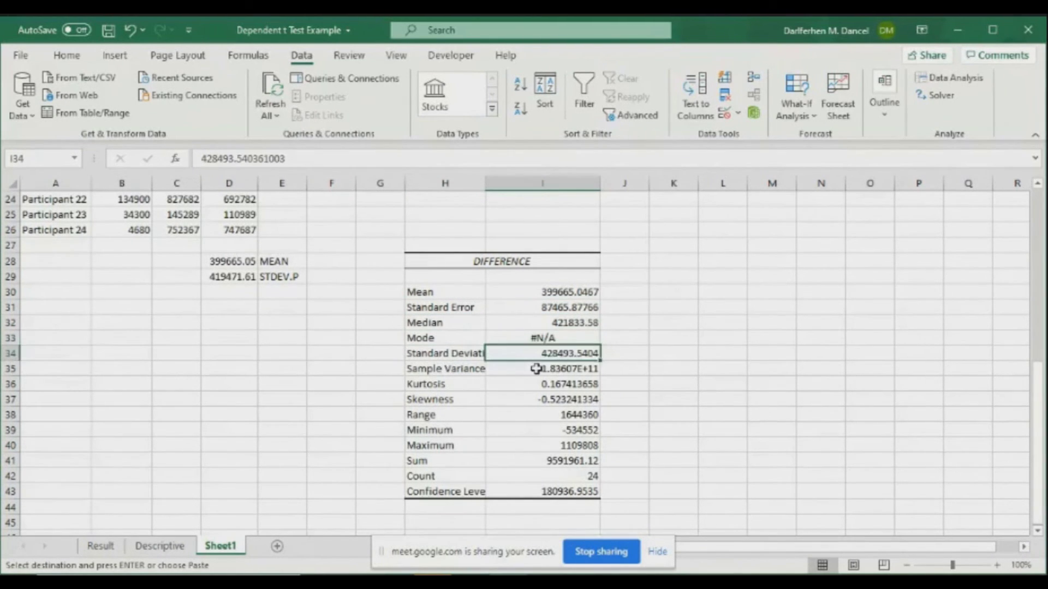
pyautogui.moveTo(485, 183); pyautogui.dragTo(512, 187)
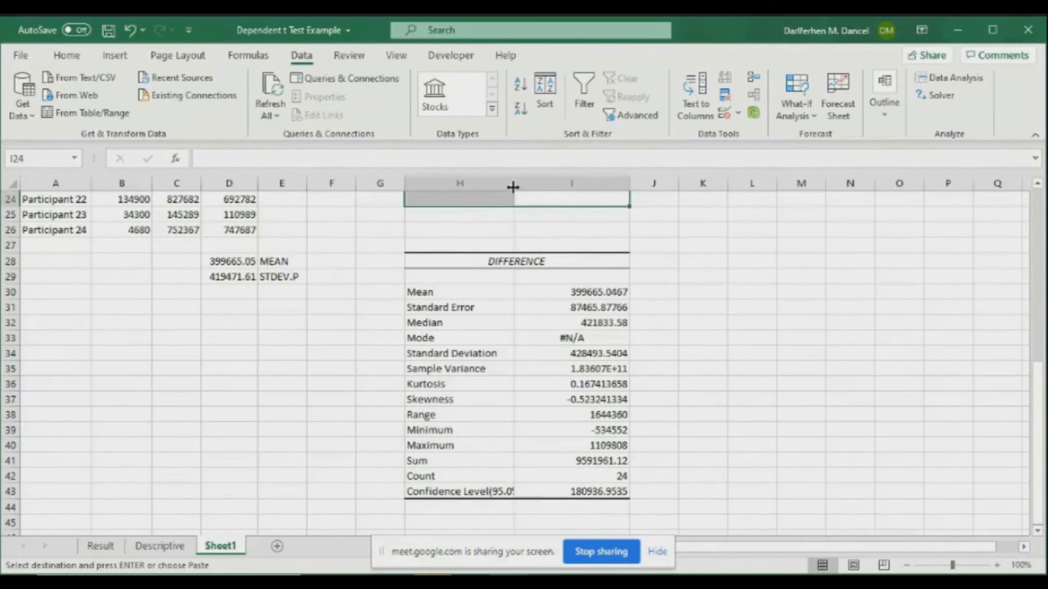
pyautogui.hotkey('ctrl', 'z')
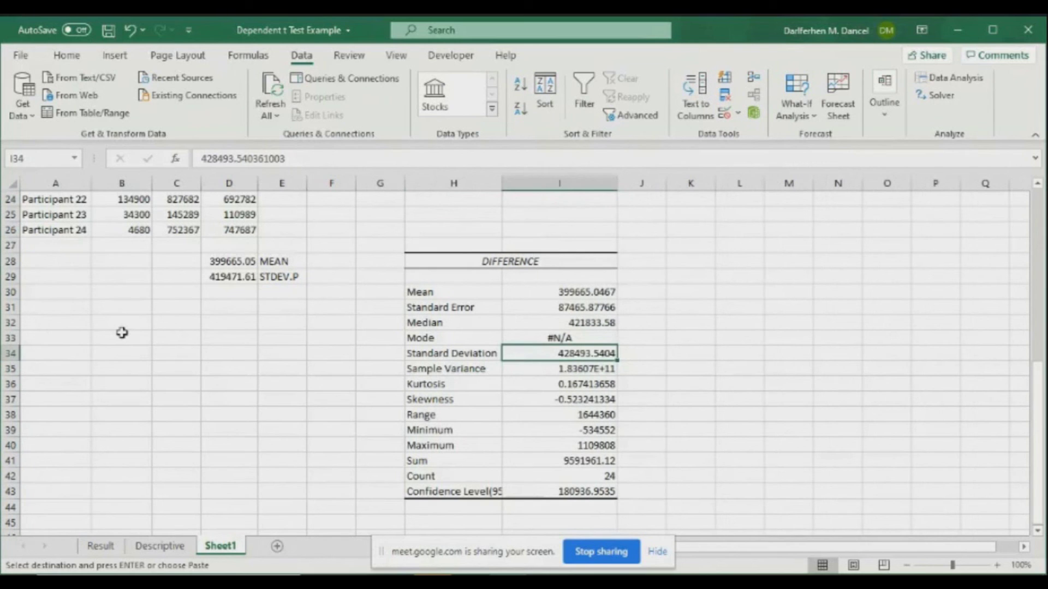
pyautogui.click(243, 293)
pyautogui.write('stdev.p')
pyautogui.press('BackSpace')
pyautogui.press('BackSpace')
pyautogui.press('BackSpace')
pyautogui.press('BackSpace')
pyautogui.press('BackSpace')
pyautogui.press('BackSpace')
pyautogui.press('BackSpace')
# Calculate the sample standard deviation of the differences in D30 with =STDEV.S(D3:D26).
pyautogui.write('=sd')
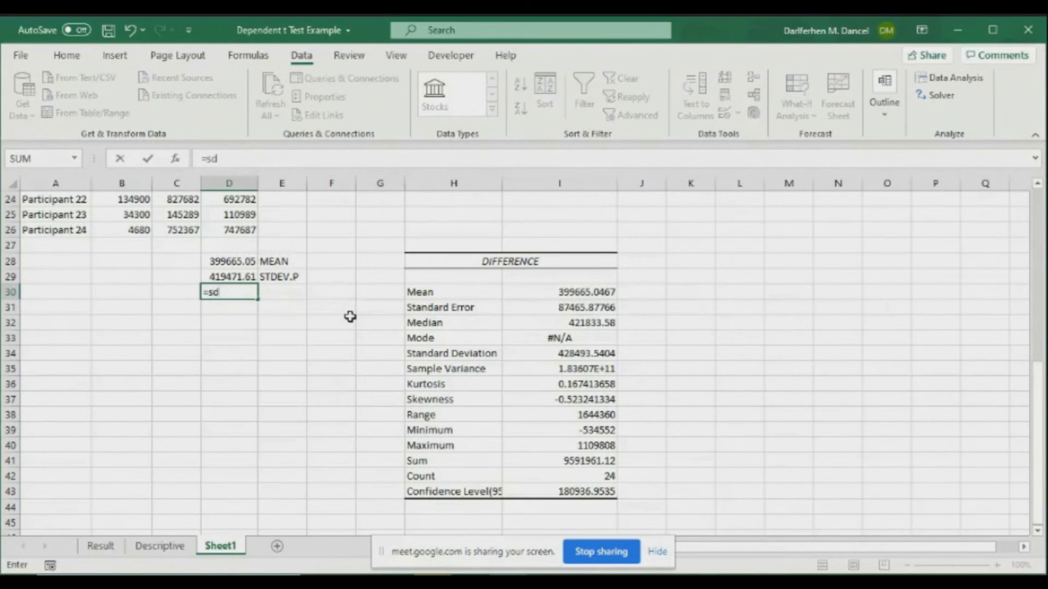
pyautogui.press('BackSpace')
pyautogui.write('tde')
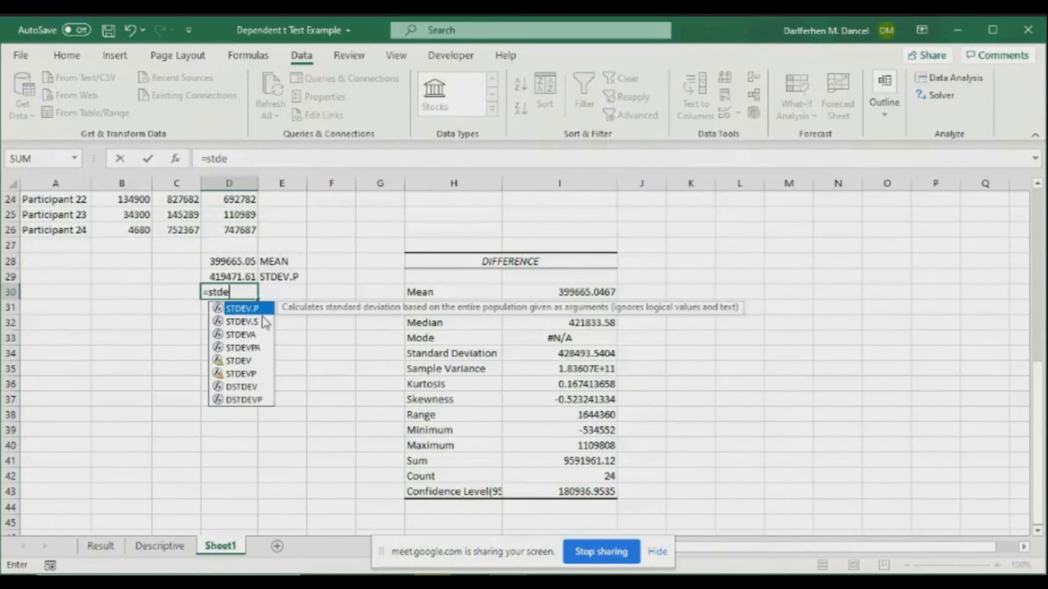
pyautogui.doubleClick(264, 322)
pyautogui.scroll(2, 266, 269)
pyautogui.moveTo(235, 322); pyautogui.dragTo(262, 153)
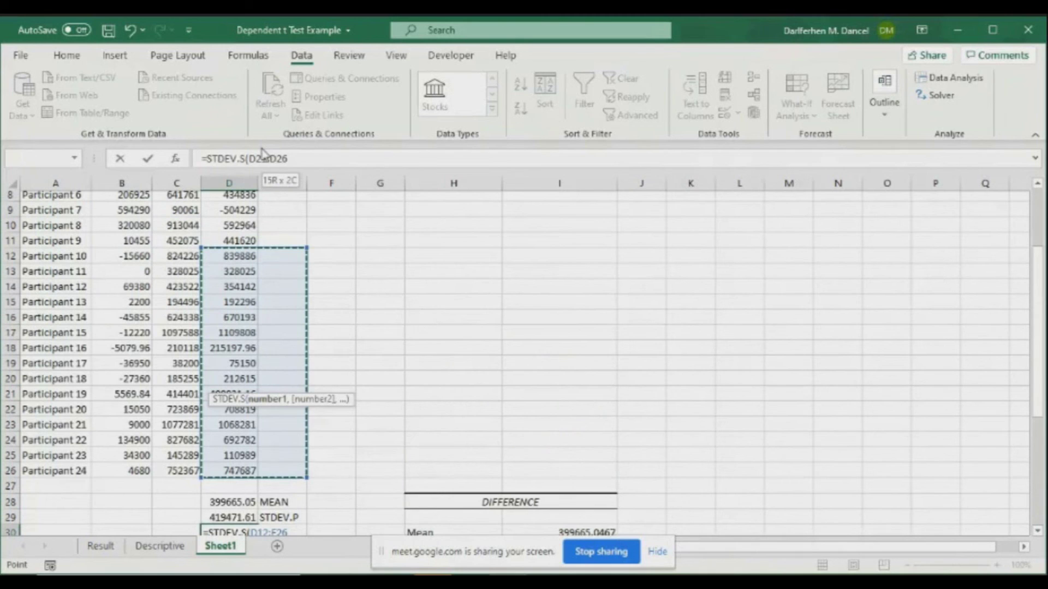
pyautogui.moveTo(262, 152); pyautogui.dragTo(263, 153)
pyautogui.click(147, 158)
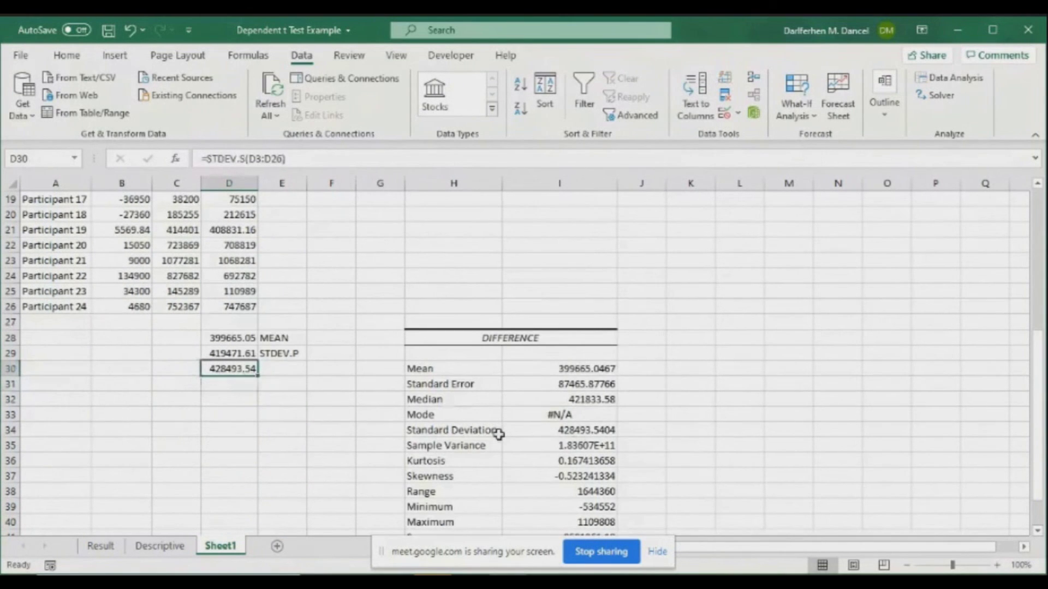
# Compare the sample standard deviation in D30 with the DIFFERENCE table's Standard Deviation in I34.
pyautogui.scroll(-1, 499, 435)
pyautogui.scroll(4, 549, 440)
pyautogui.scroll(3, 495, 424)
pyautogui.scroll(-7, 426, 440)
pyautogui.click(552, 384)
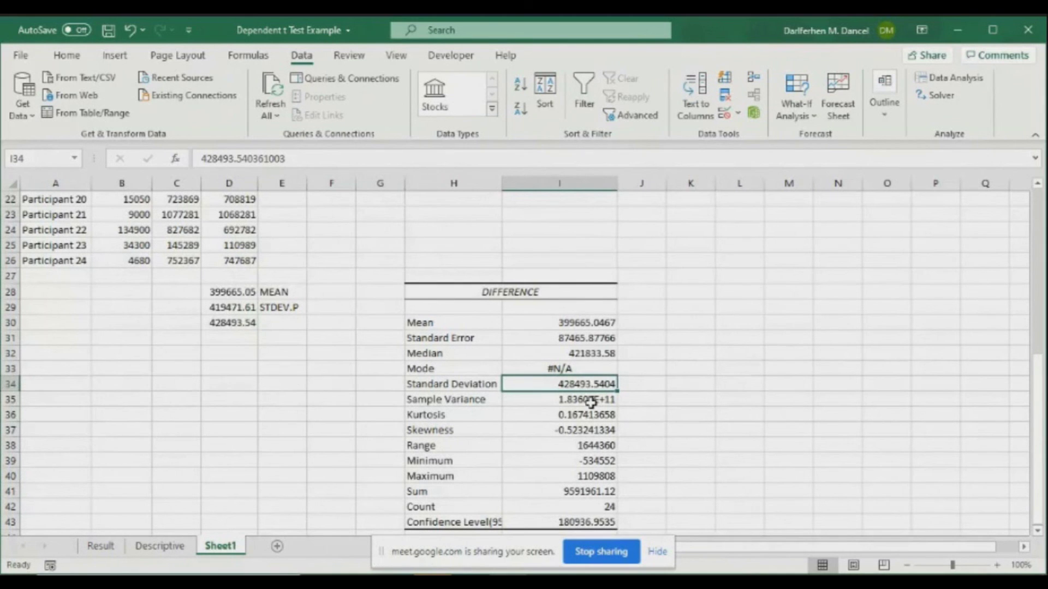
# Review the kurtosis in I36 and the skewness in I37 of the DIFFERENCE table.
pyautogui.click(580, 431)
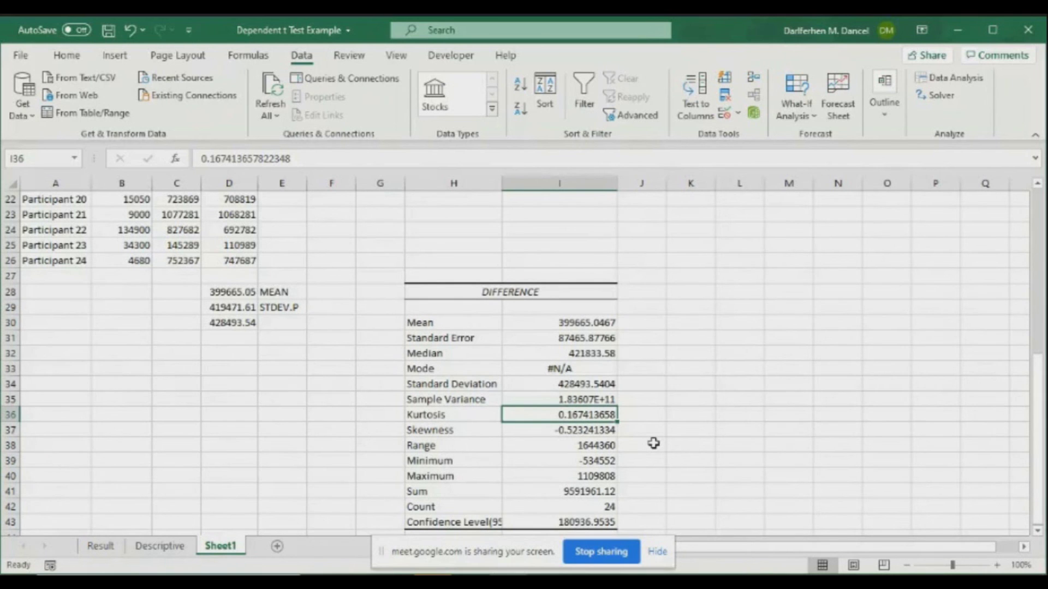
pyautogui.scroll(-2, 653, 444)
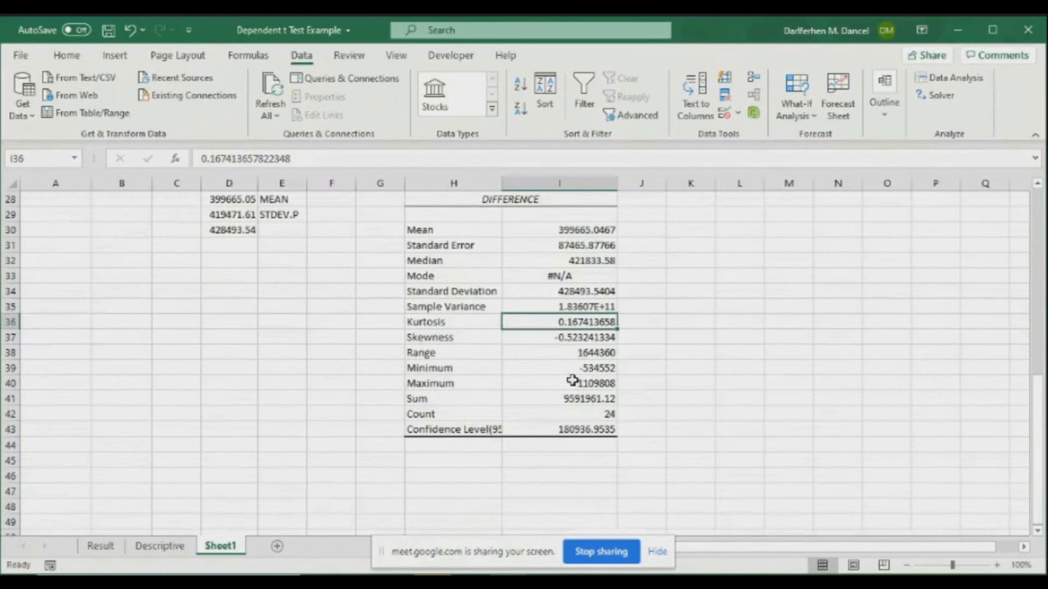
pyautogui.click(569, 338)
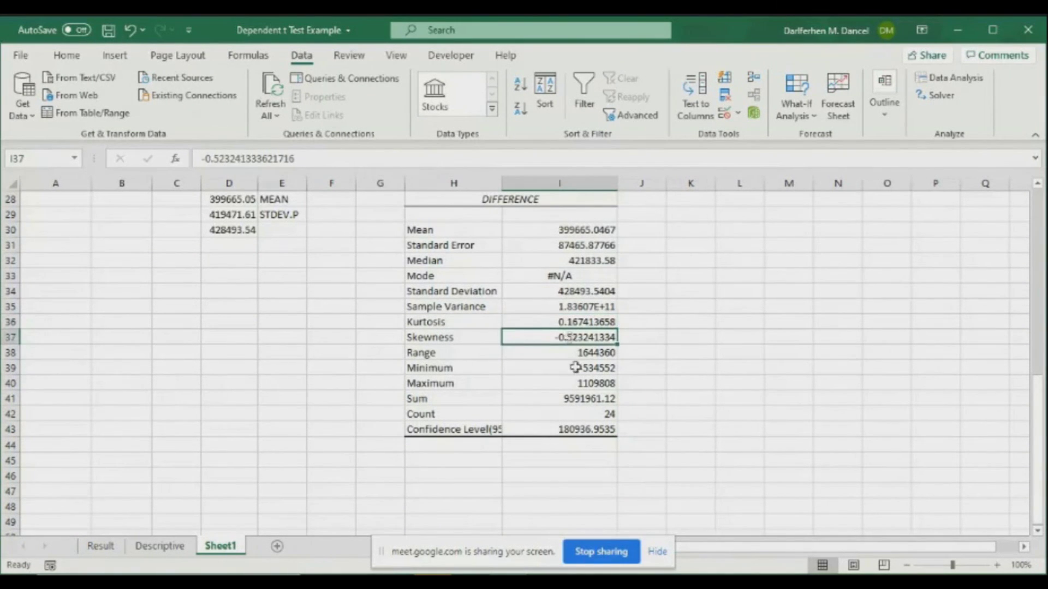
# Review the range, minimum and maximum of the differences in cells I38 to I40.
pyautogui.scroll(1, 569, 337)
pyautogui.click(590, 400)
pyautogui.click(590, 415)
pyautogui.click(591, 430)
pyautogui.click(590, 414)
pyautogui.click(603, 430)
pyautogui.scroll(-1, 628, 436)
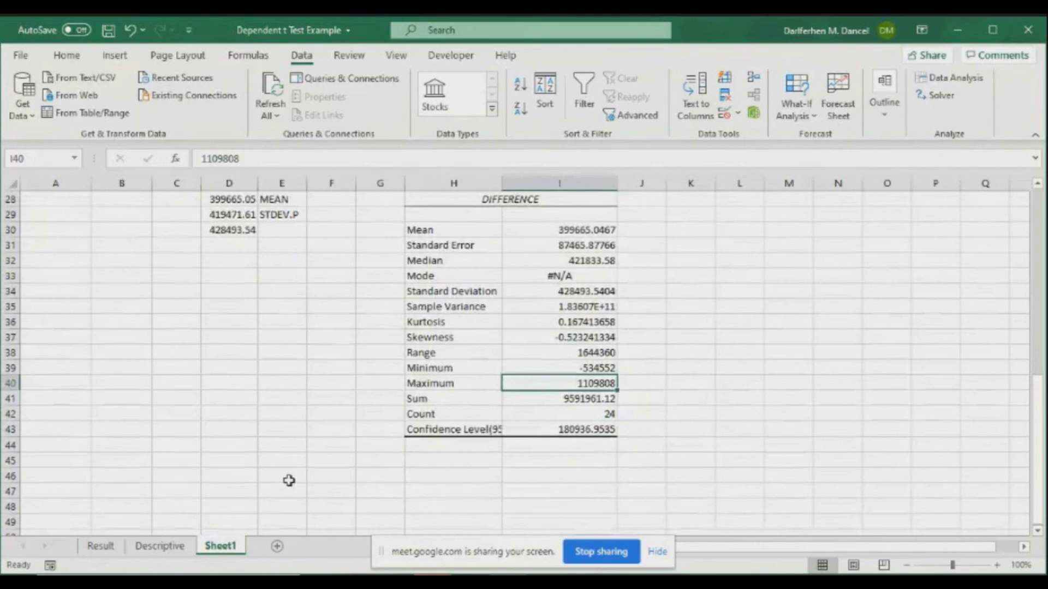
# Select the Before and After data in columns B and C for review, and switch to the Result sheet with the paired t-test output.
pyautogui.scroll(2, 554, 363)
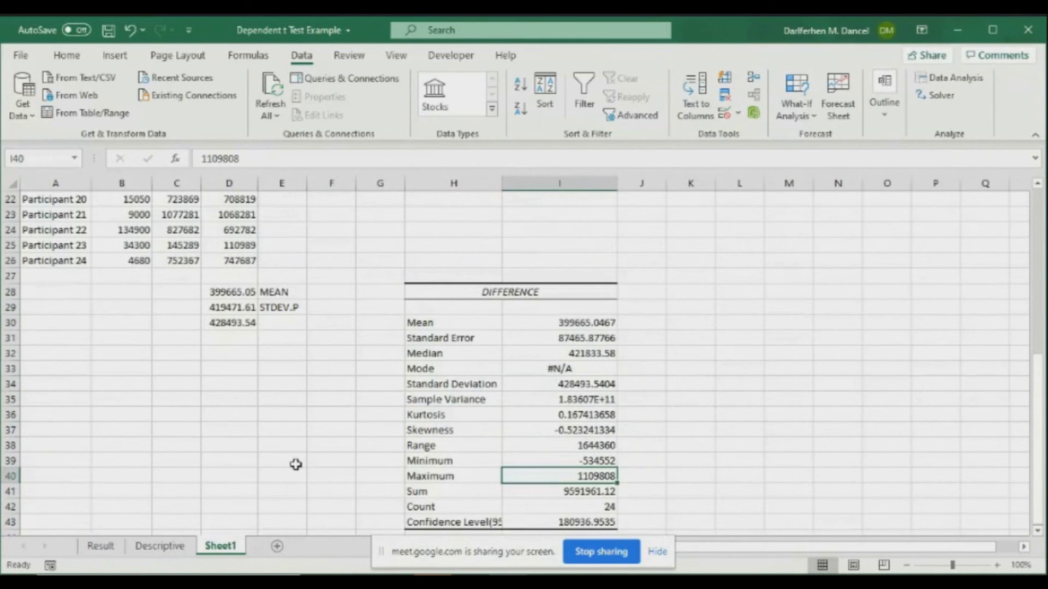
pyautogui.scroll(7, 296, 464)
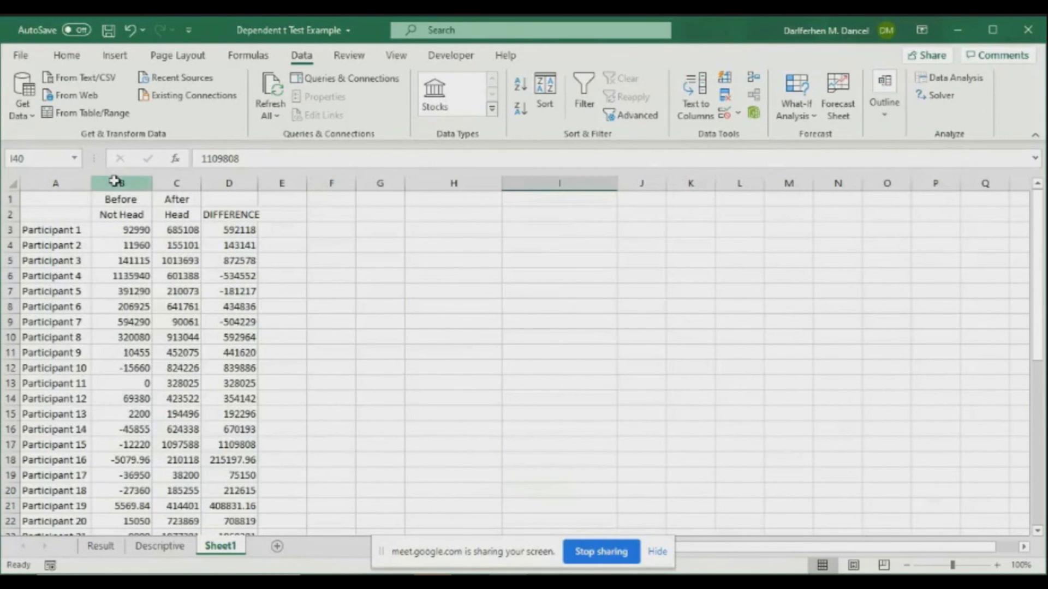
pyautogui.moveTo(115, 181); pyautogui.dragTo(155, 181)
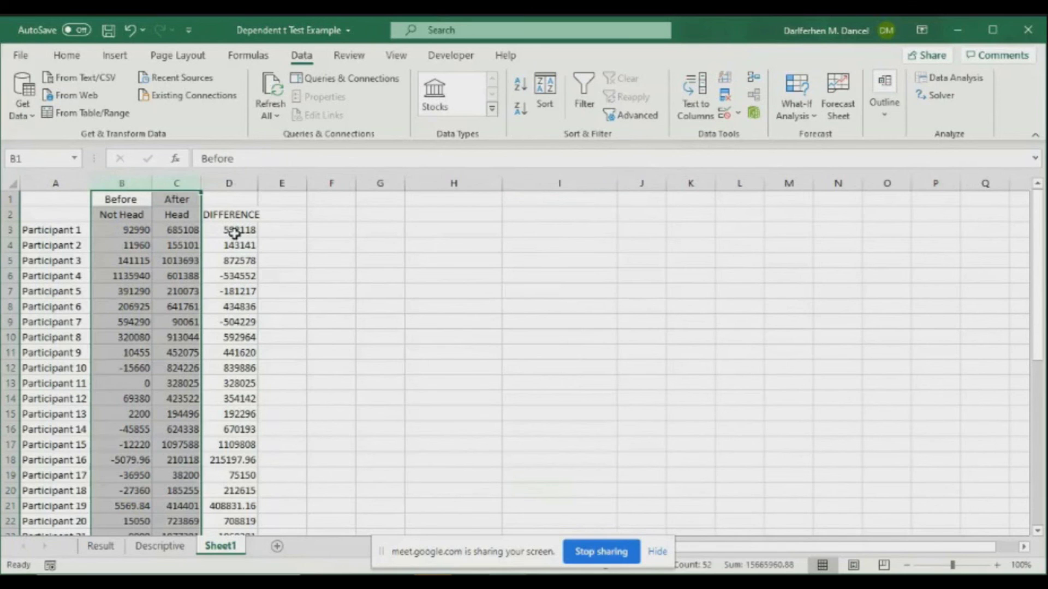
pyautogui.scroll(-3, 454, 350)
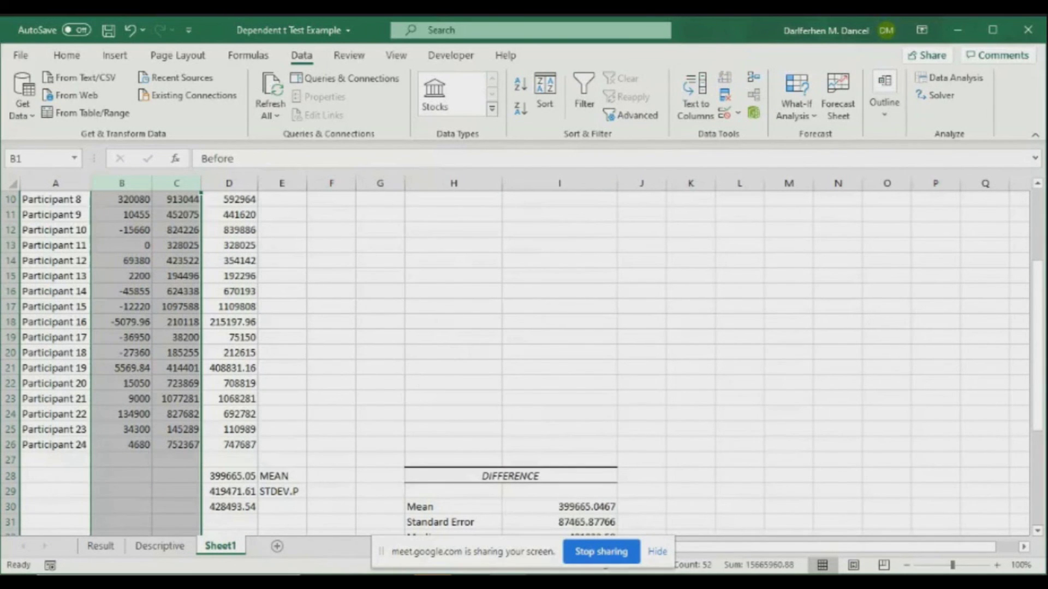
pyautogui.click(100, 546)
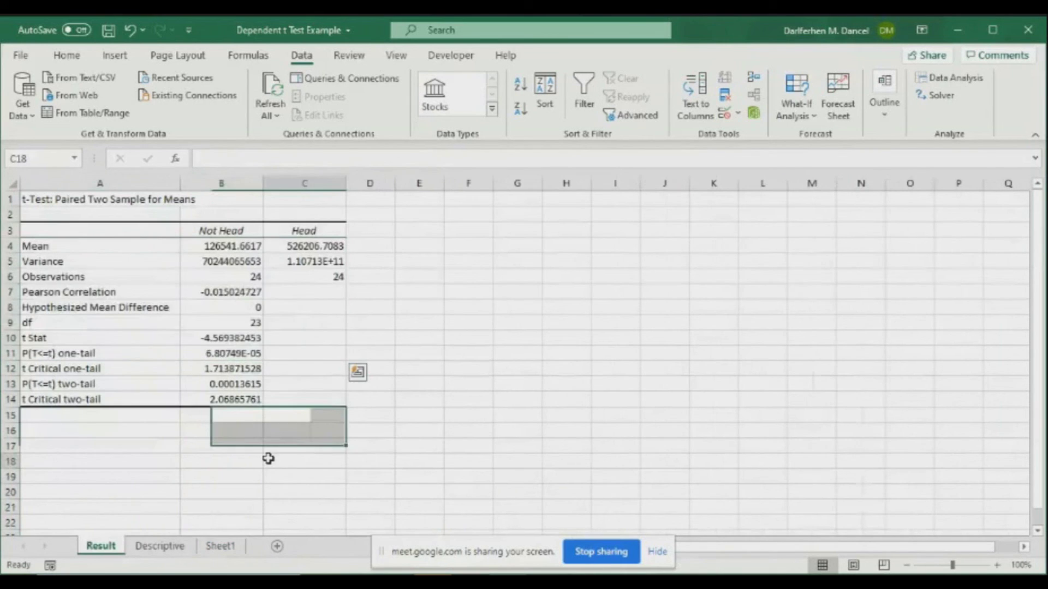